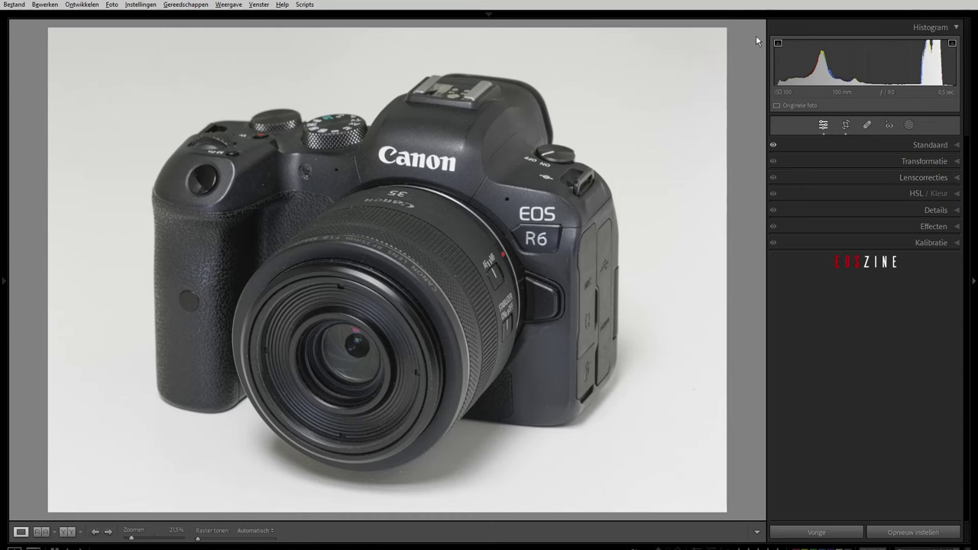
- Set the canvas surround to white after briefly trying black
{"action": "right_click", "coordinate": [741, 122]}
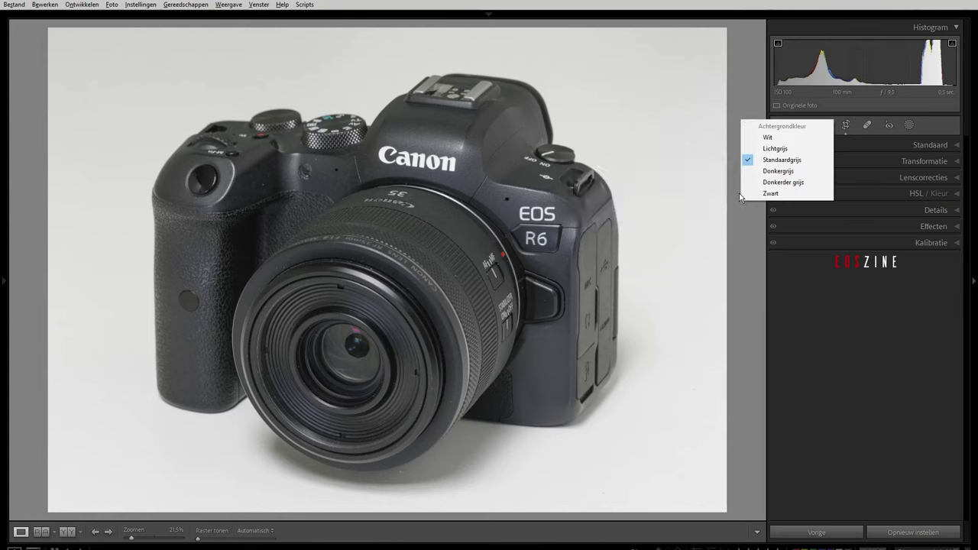
{"action": "left_click", "coordinate": [760, 138]}
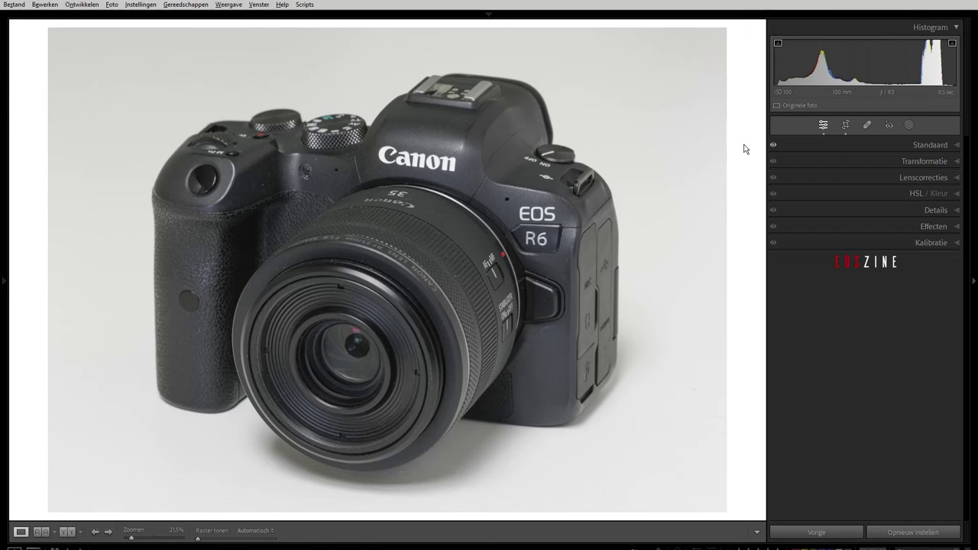
{"action": "right_click", "coordinate": [745, 148]}
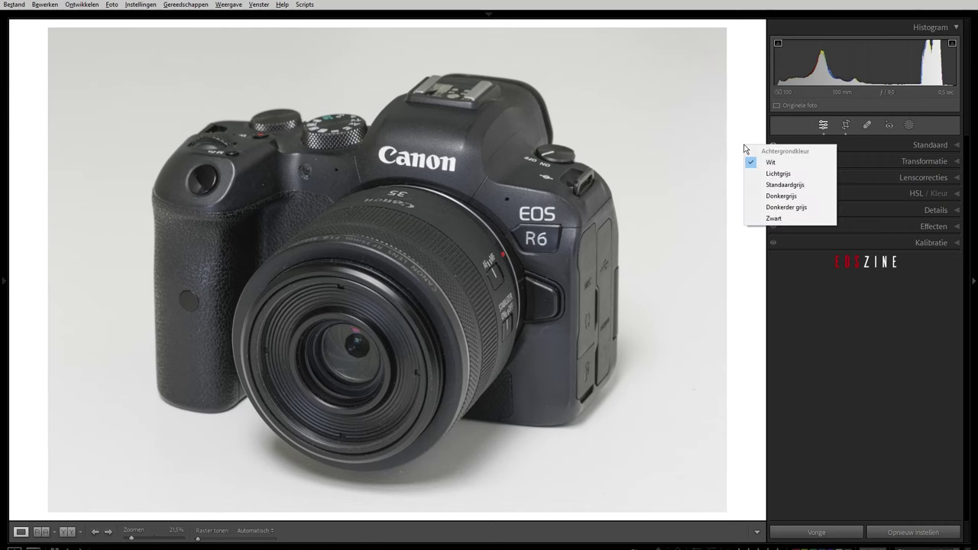
{"action": "left_click", "coordinate": [755, 219]}
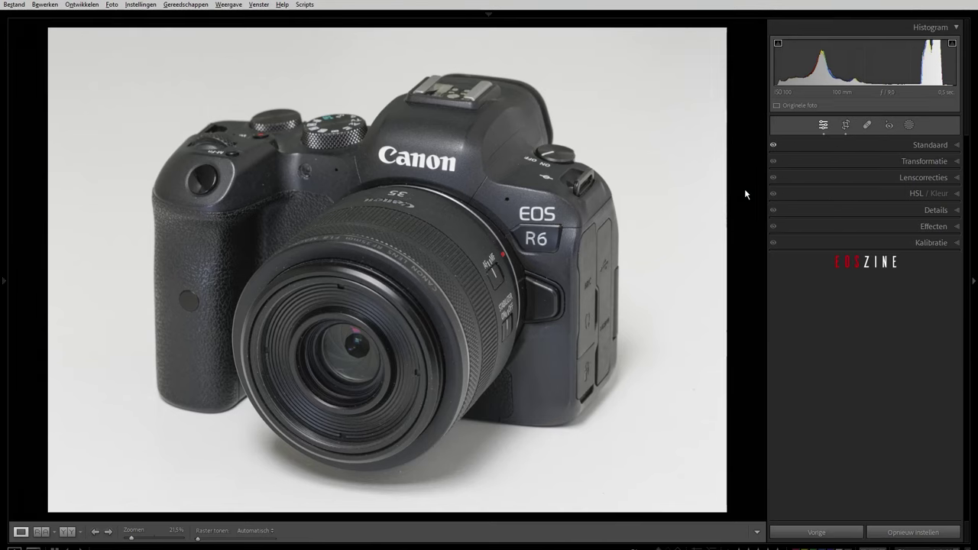
{"action": "right_click", "coordinate": [745, 194]}
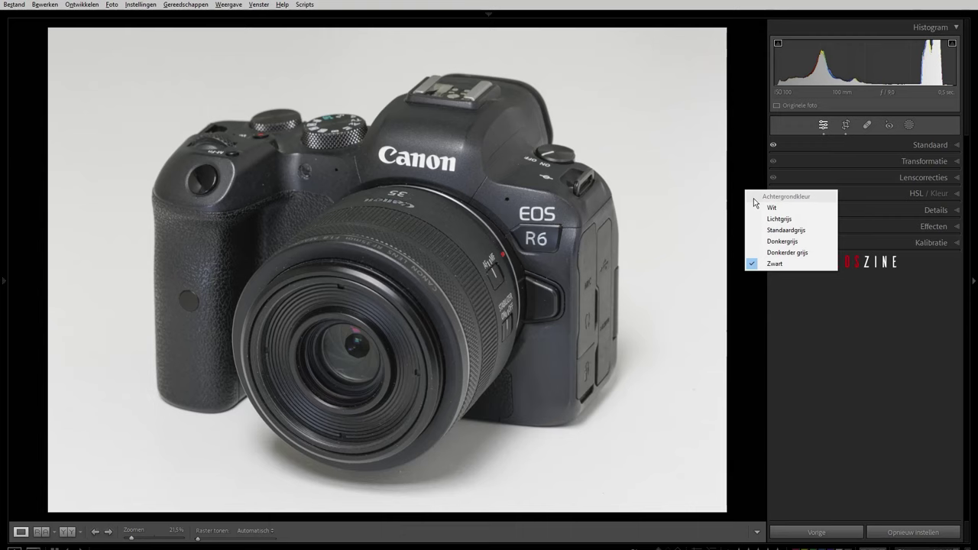
{"action": "left_click", "coordinate": [761, 209]}
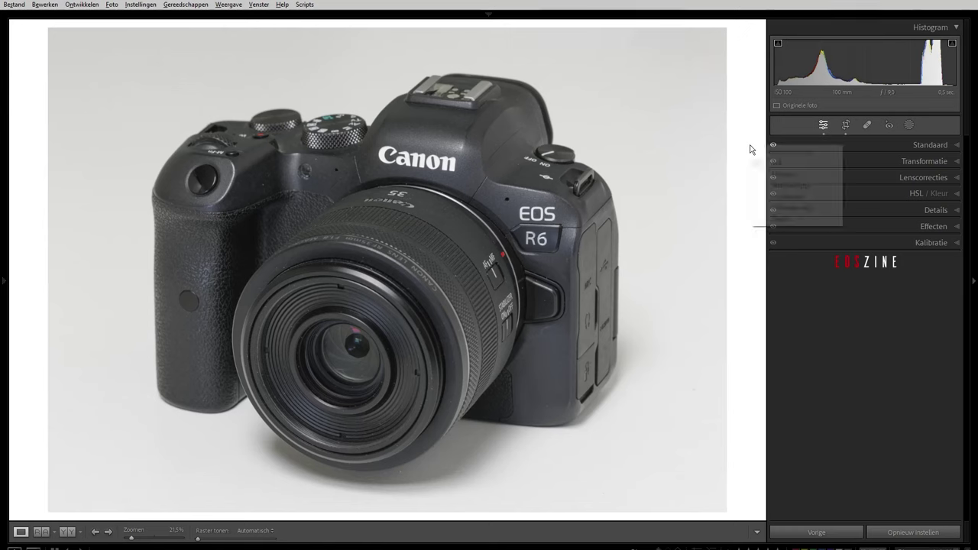
{"action": "right_click", "coordinate": [750, 147]}
{"action": "left_click", "coordinate": [742, 126]}
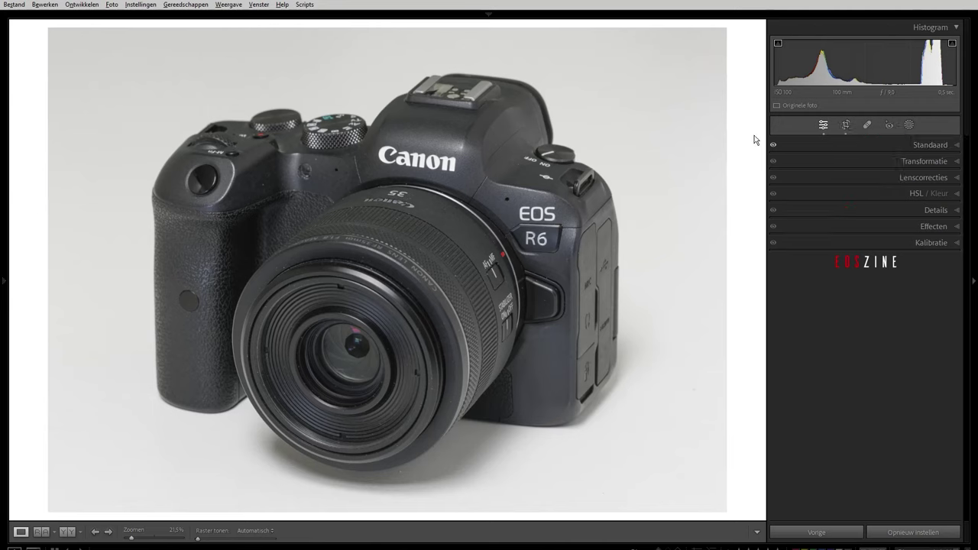
- Expand the Standaard (Basic) tone panel while keeping the white canvas surround
{"action": "left_click", "coordinate": [958, 145]}
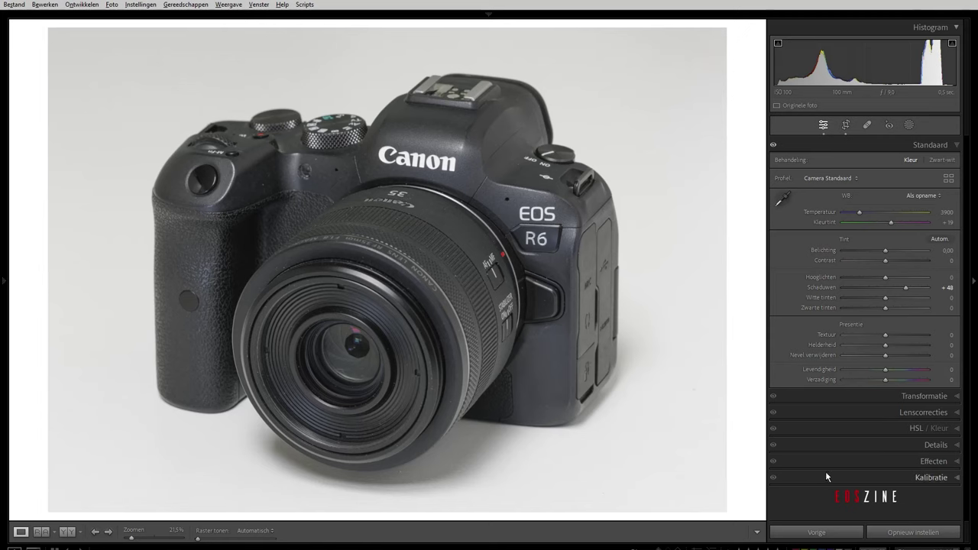
{"action": "right_click", "coordinate": [751, 113]}
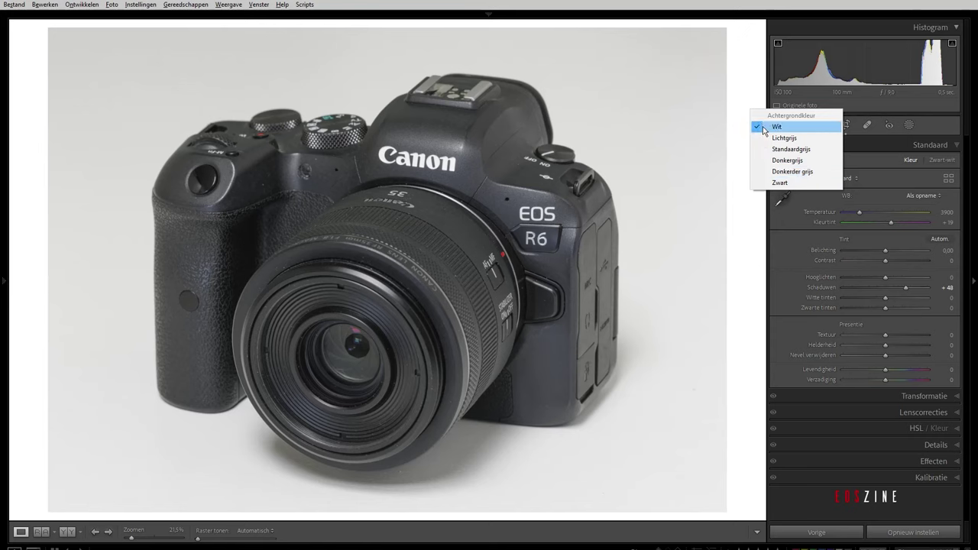
{"action": "left_click", "coordinate": [773, 127]}
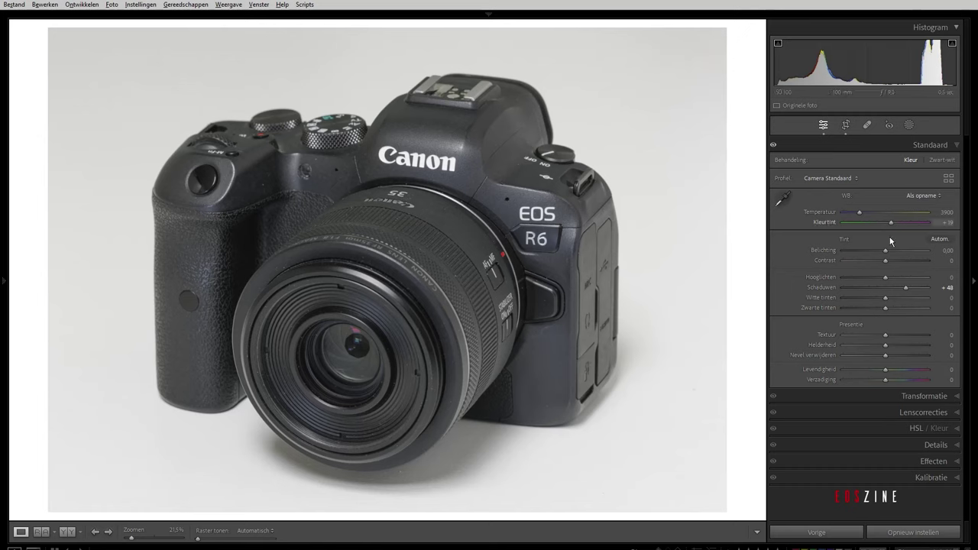
- Create an Achtergrond (Select Background) mask covering the grey backdrop behind the camera
{"action": "left_click", "coordinate": [909, 125]}
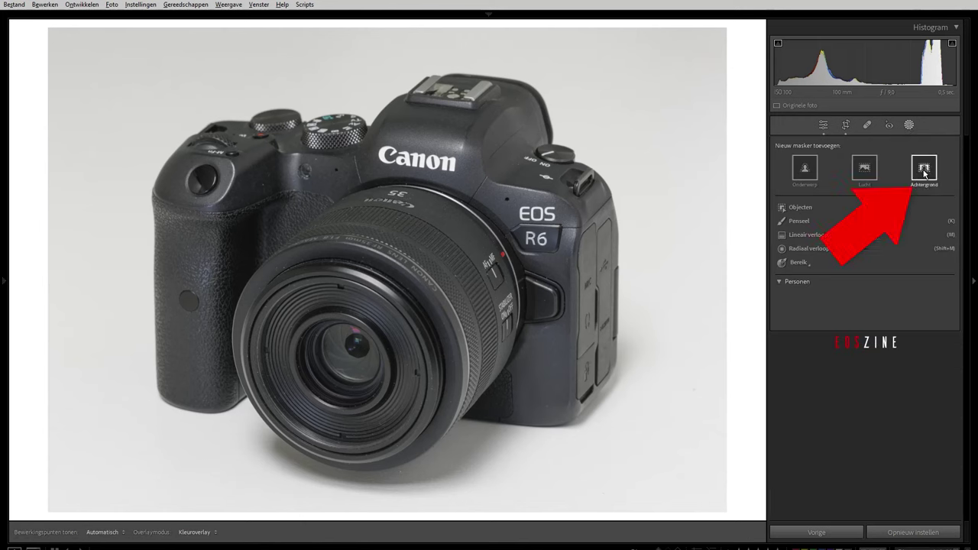
{"action": "left_click", "coordinate": [923, 169]}
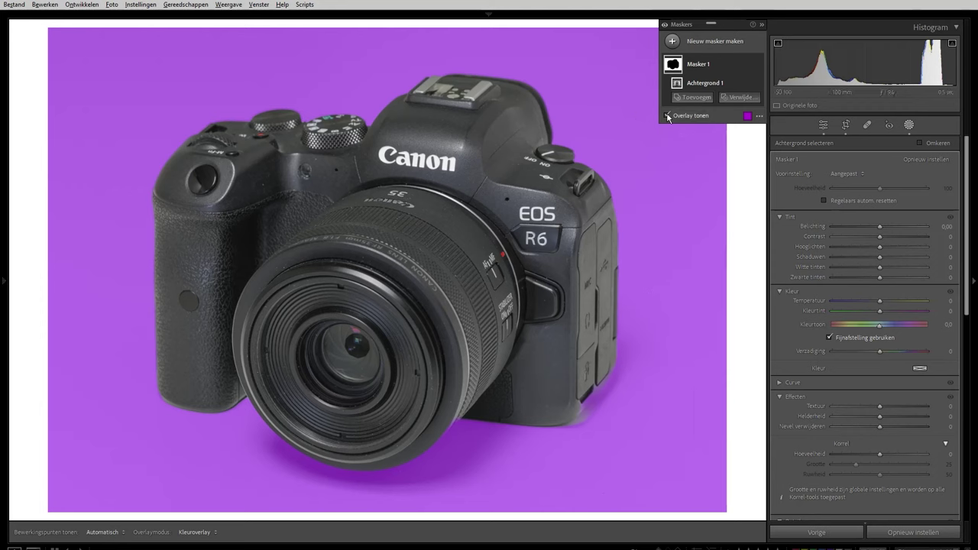
{"action": "left_click", "coordinate": [666, 116]}
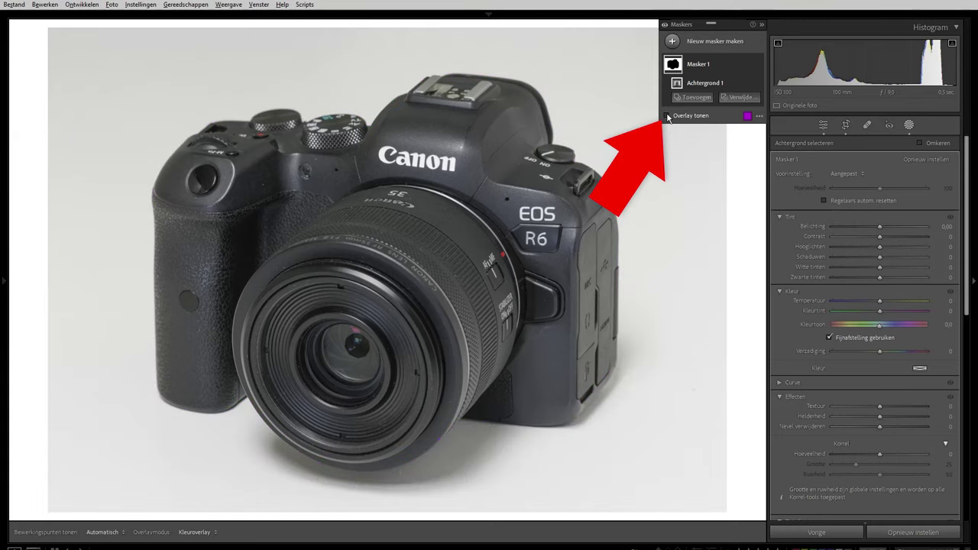
{"action": "left_click", "coordinate": [667, 115]}
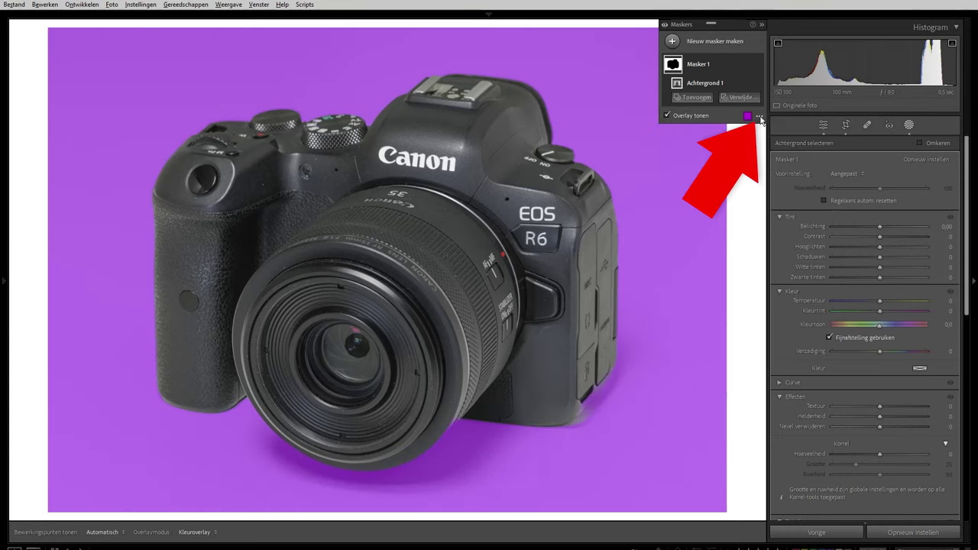
{"action": "left_click", "coordinate": [760, 119]}
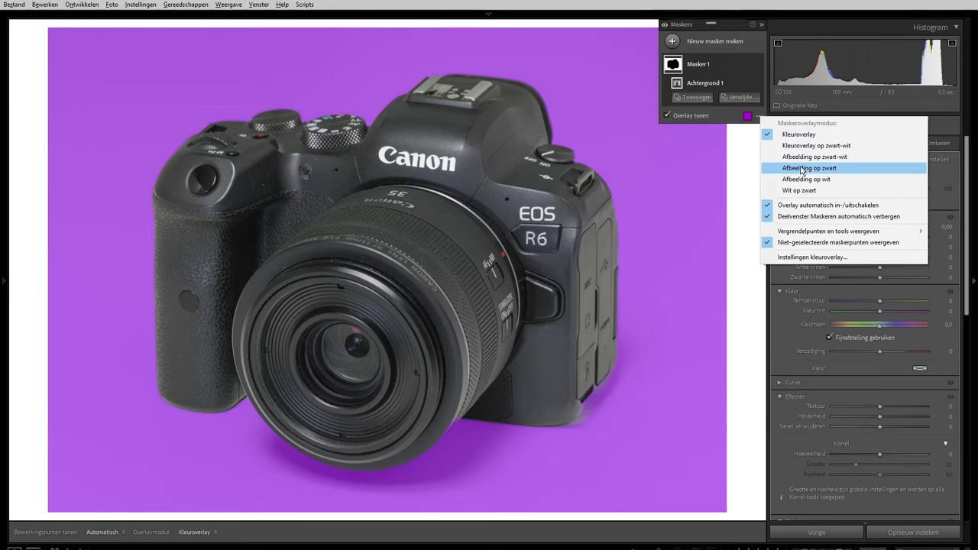
{"action": "left_click", "coordinate": [801, 168]}
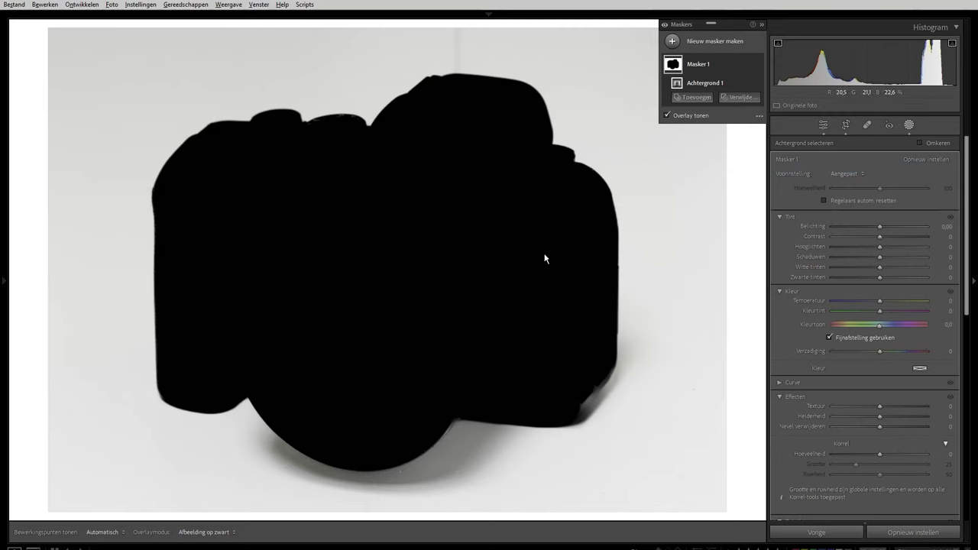
{"action": "mouse_move", "coordinate": [671, 147]}
{"action": "left_click", "coordinate": [758, 115]}
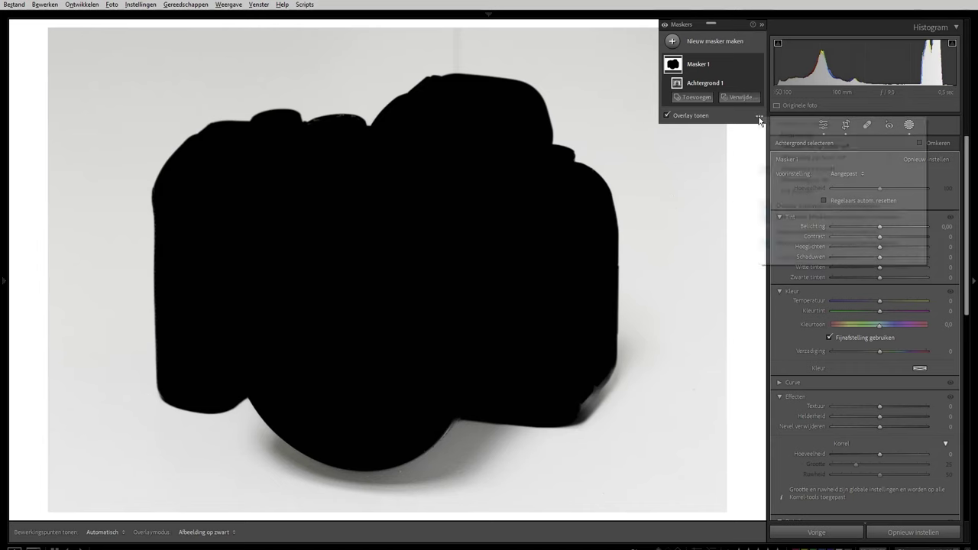
{"action": "left_click", "coordinate": [780, 135]}
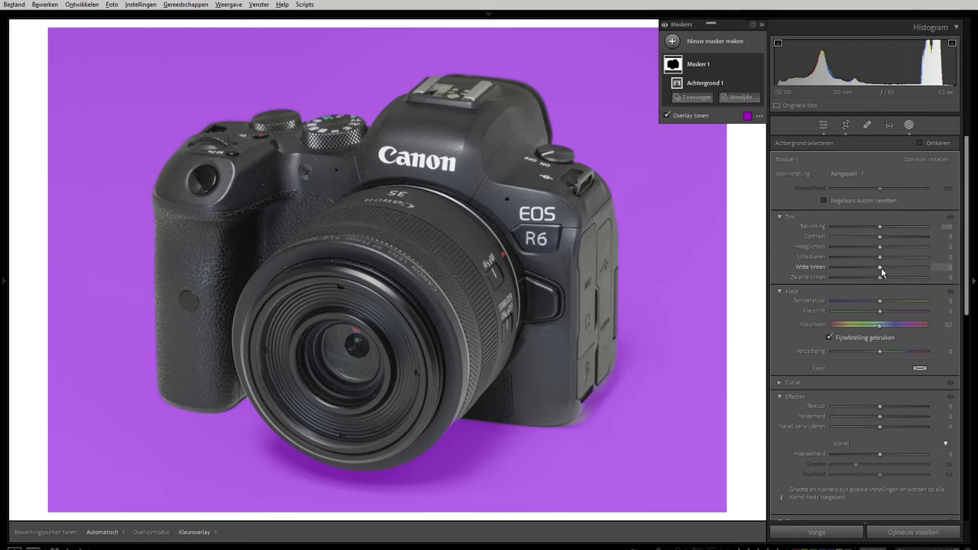
- Set the background mask's Witte tinten to 90 and collapse the Maskers panel
{"action": "left_click_drag", "start_coordinate": [881, 267], "coordinate": [923, 267]}
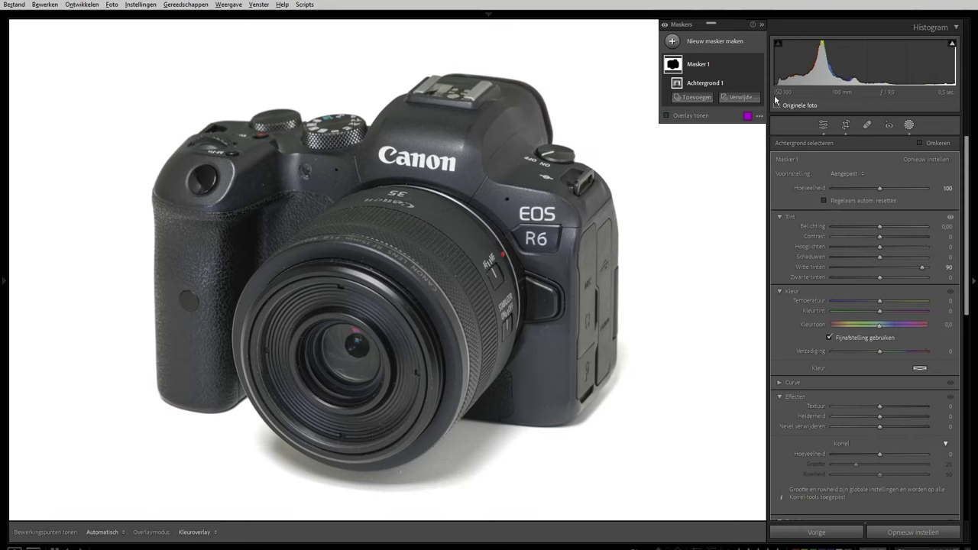
{"action": "left_click", "coordinate": [763, 27]}
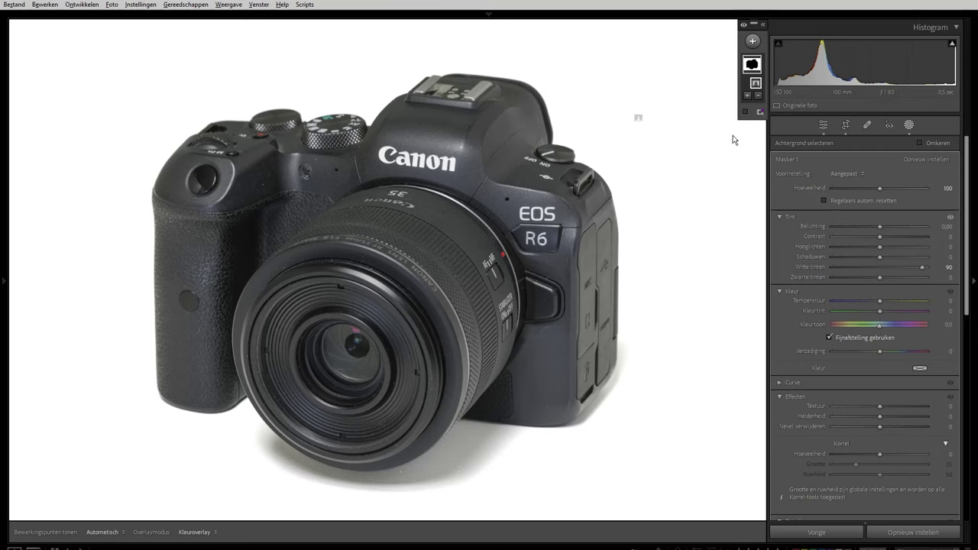
- With clipping warnings on, give the background mask exposure 4,00, whites 100, dehaze -100
{"action": "key", "text": "j"}
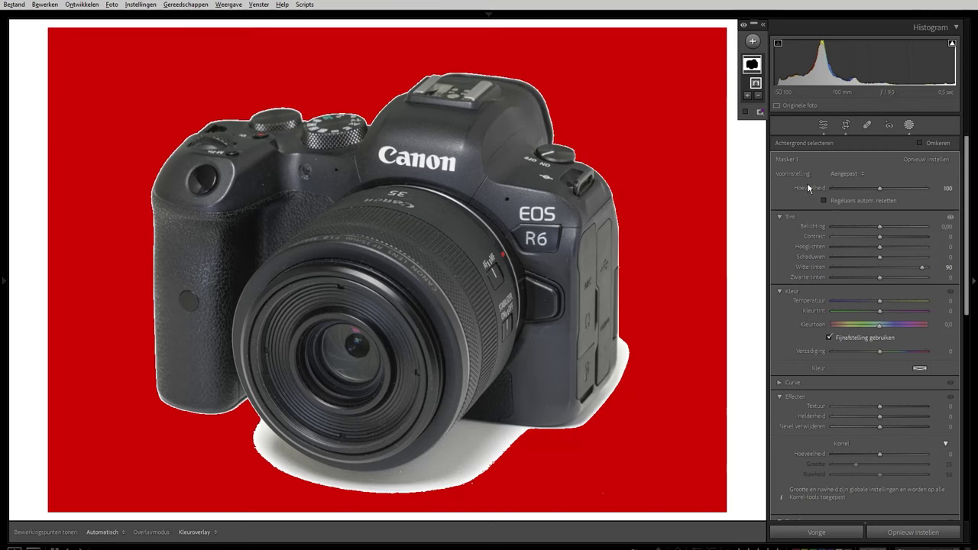
{"action": "left_click_drag", "start_coordinate": [882, 226], "coordinate": [937, 231]}
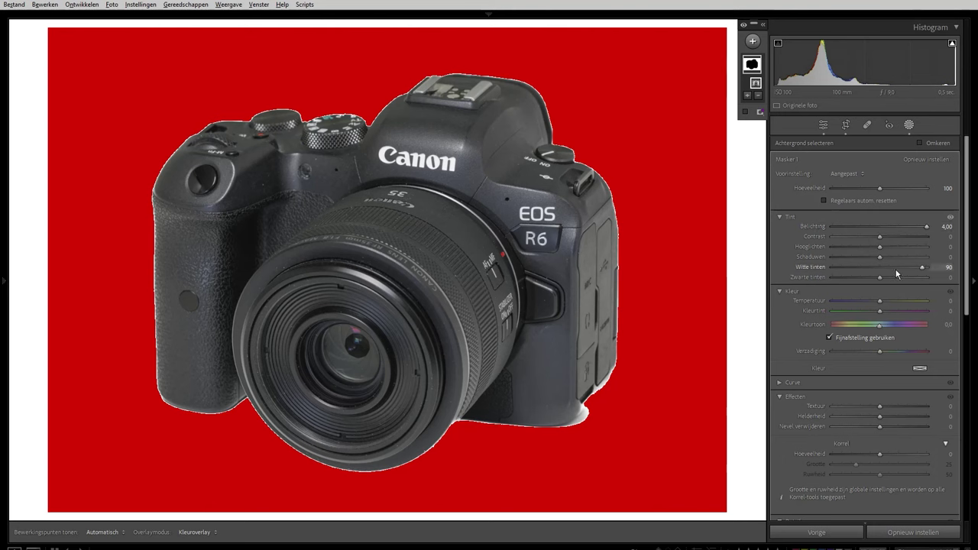
{"action": "left_click_drag", "start_coordinate": [921, 266], "coordinate": [930, 266]}
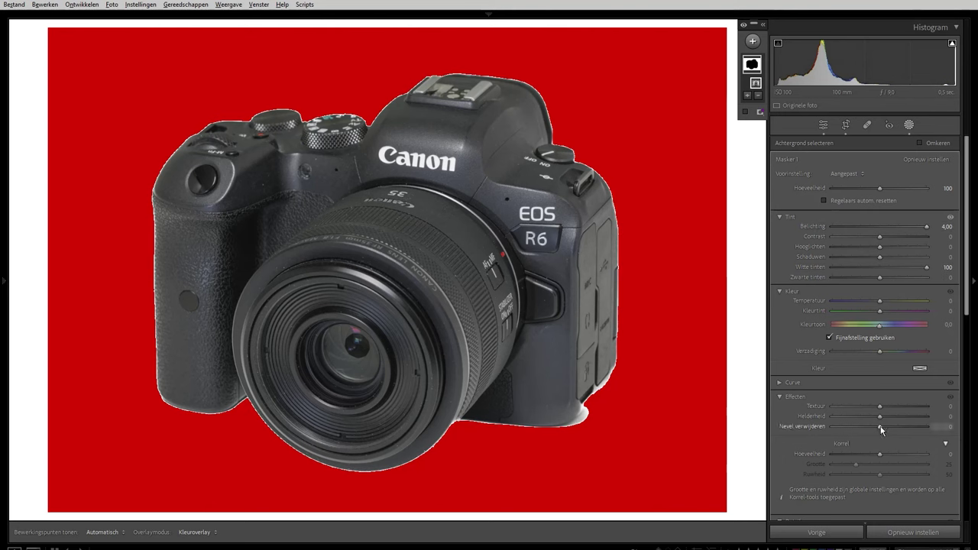
{"action": "left_click_drag", "start_coordinate": [880, 427], "coordinate": [809, 427]}
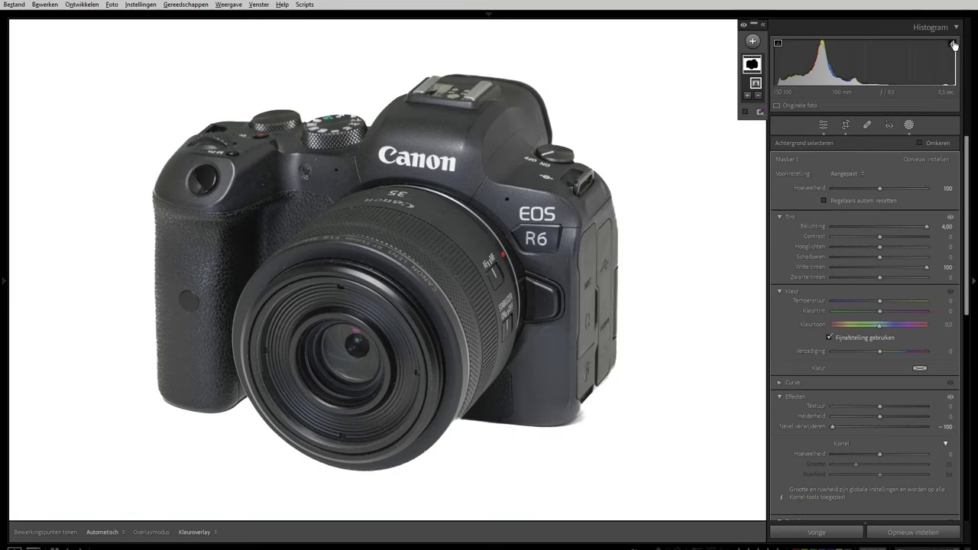
{"action": "left_click", "coordinate": [953, 45]}
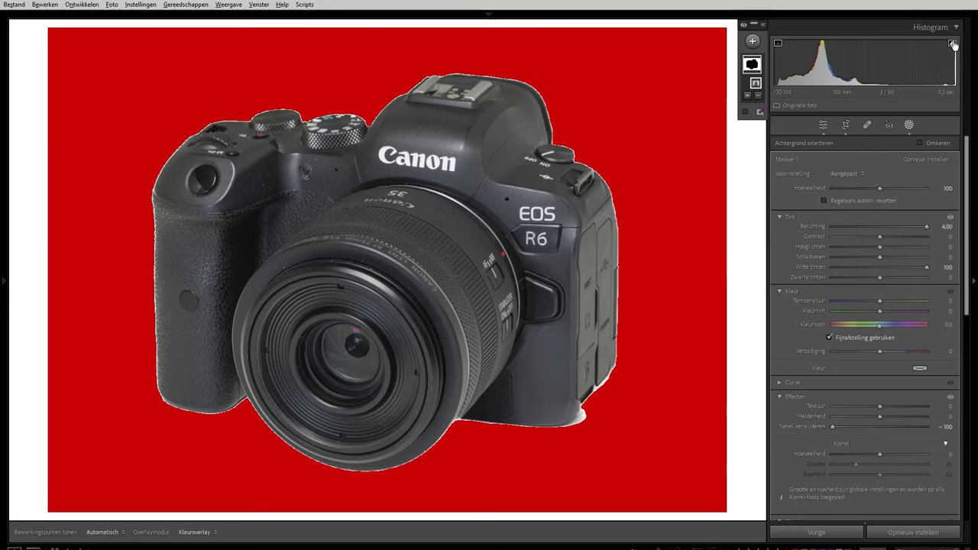
{"action": "left_click", "coordinate": [953, 45]}
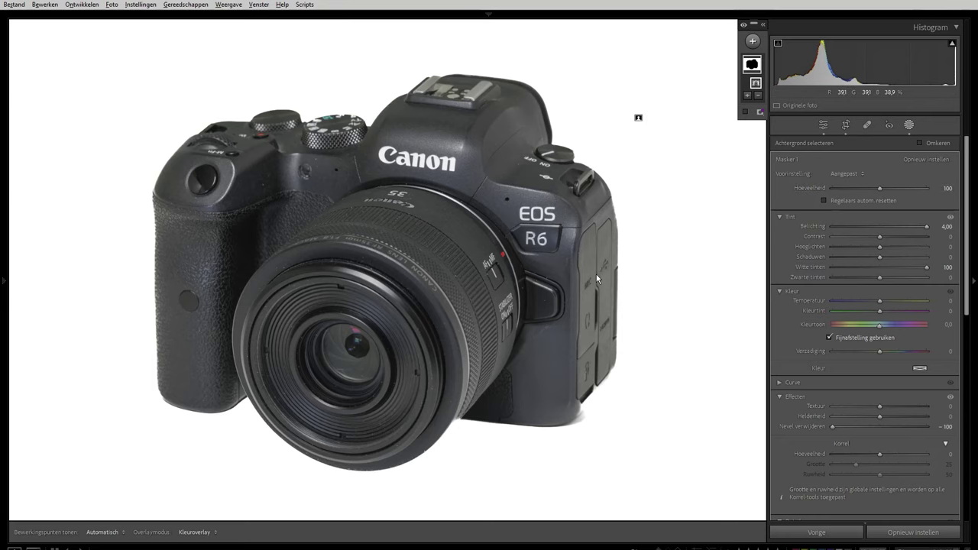
- Crop the camera photo to a 1 x 1 square aspect and commit it
{"action": "key", "text": "r"}
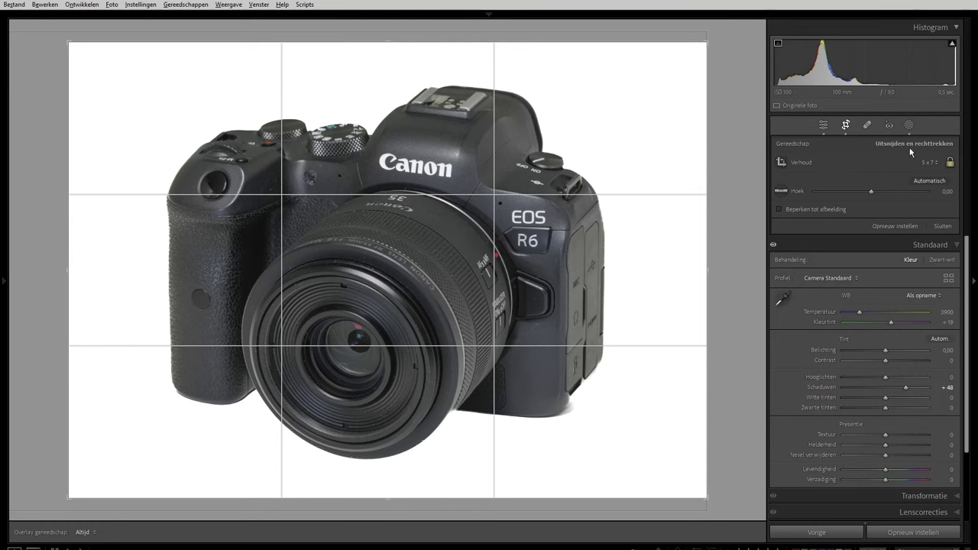
{"action": "left_click", "coordinate": [924, 162]}
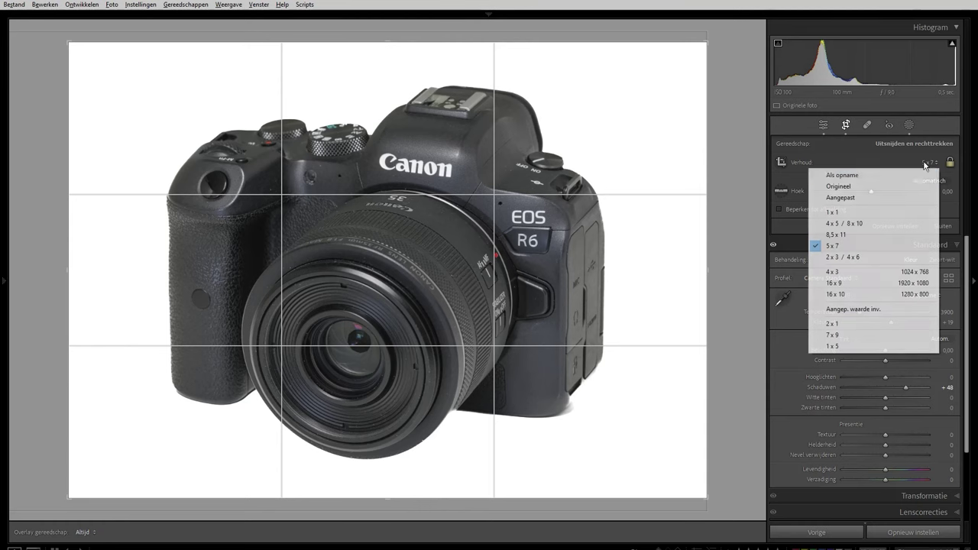
{"action": "left_click", "coordinate": [865, 213]}
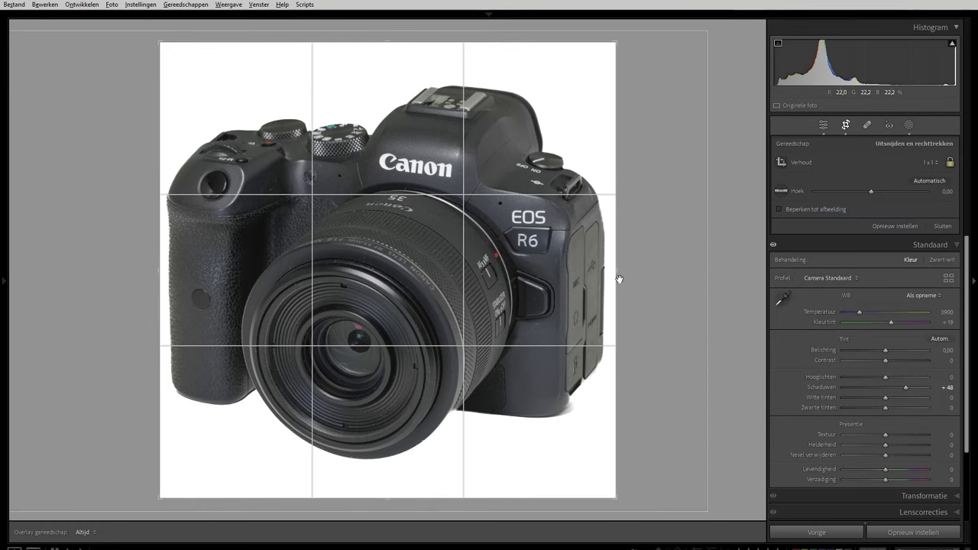
{"action": "key", "text": "Return"}
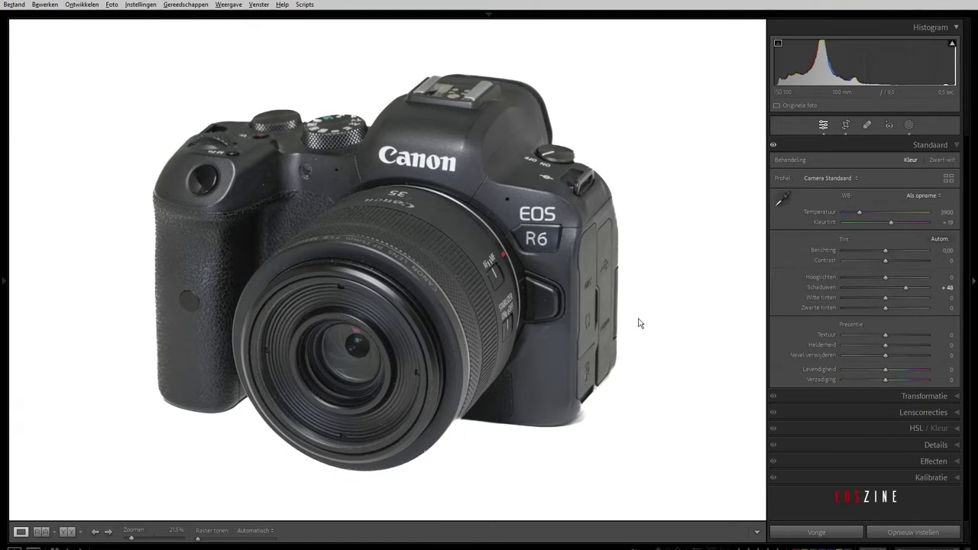
- Change the canvas surround to Standaardgrijs (medium grey) and bring up the Export dialog
{"action": "right_click", "coordinate": [738, 267]}
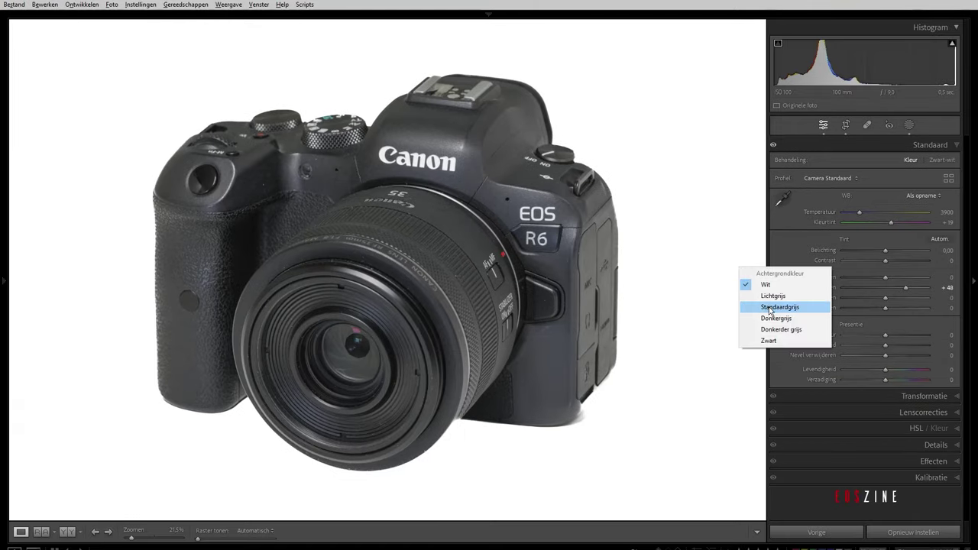
{"action": "left_click", "coordinate": [778, 306]}
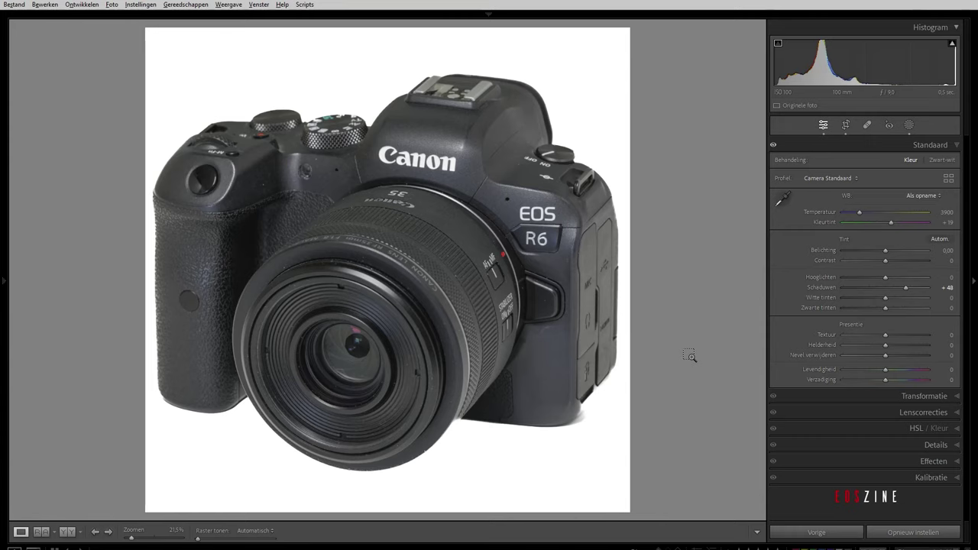
{"action": "key", "text": "ctrl+shift+e"}
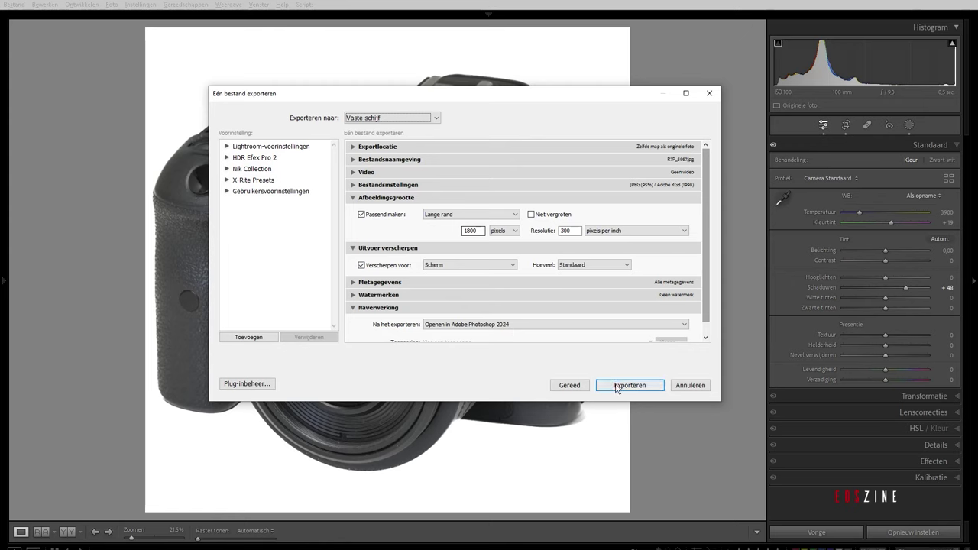
- Export to Photoshop, inspect the camera's white edges at 100%, then return to Lightroom
{"action": "left_click", "coordinate": [617, 387]}
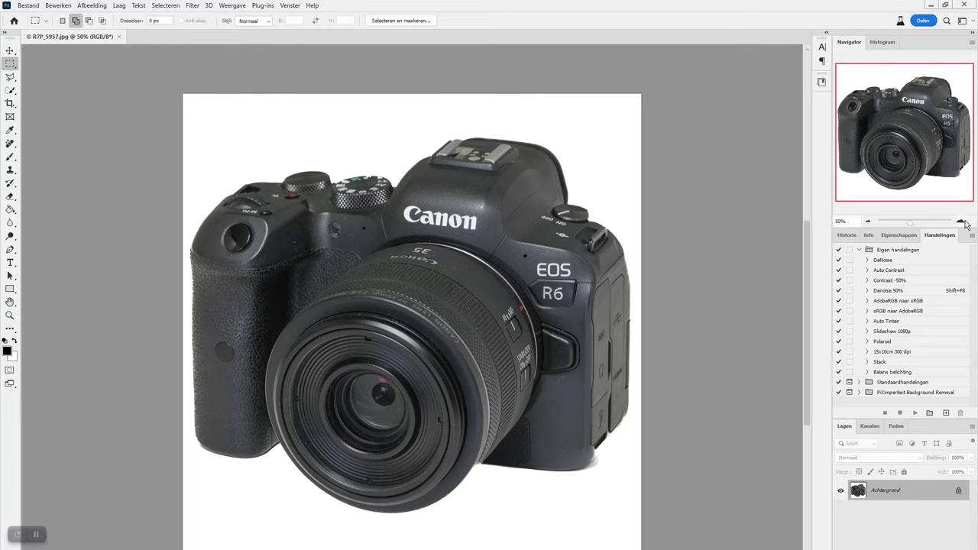
{"action": "left_click", "coordinate": [960, 220]}
{"action": "left_click", "coordinate": [885, 140]}
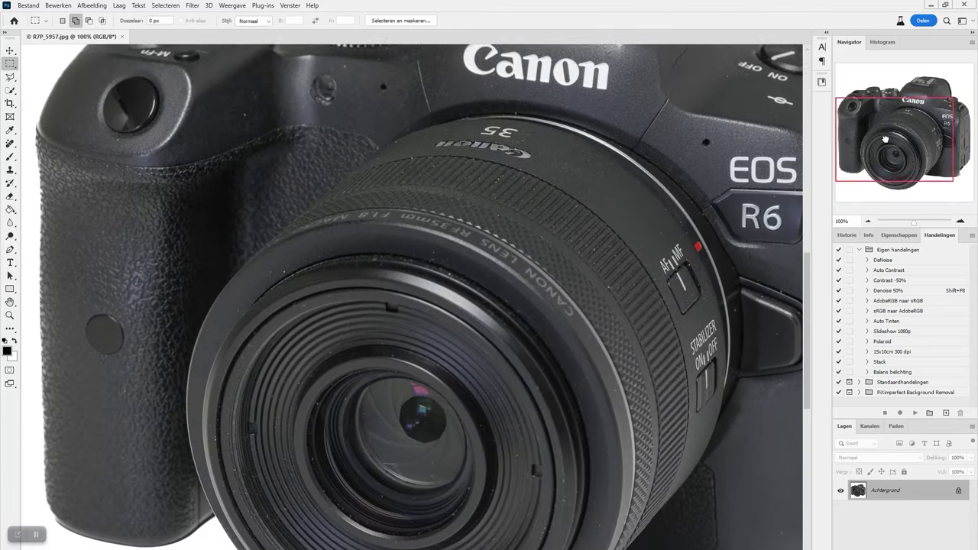
{"action": "mouse_move", "coordinate": [884, 140]}
{"action": "left_mouse_down"}
{"action": "mouse_move", "coordinate": [935, 131]}
{"action": "mouse_move", "coordinate": [935, 163]}
{"action": "left_mouse_up"}
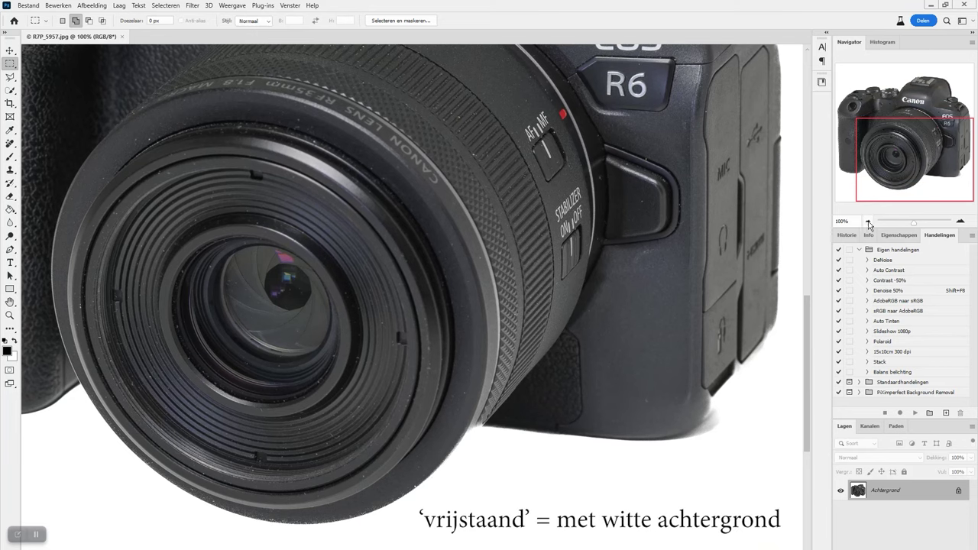
{"action": "left_click", "coordinate": [868, 220]}
{"action": "left_click", "coordinate": [868, 221]}
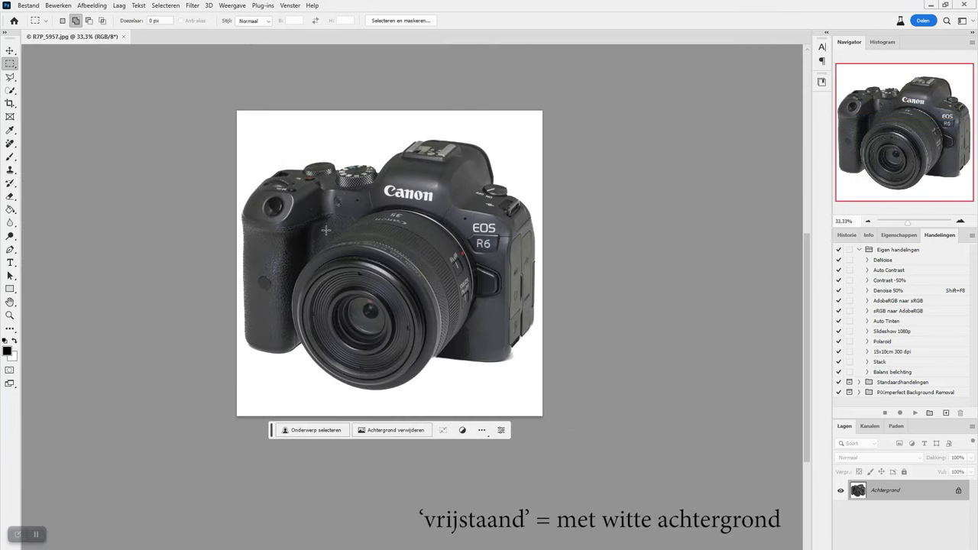
{"action": "key", "text": "alt+Tab"}
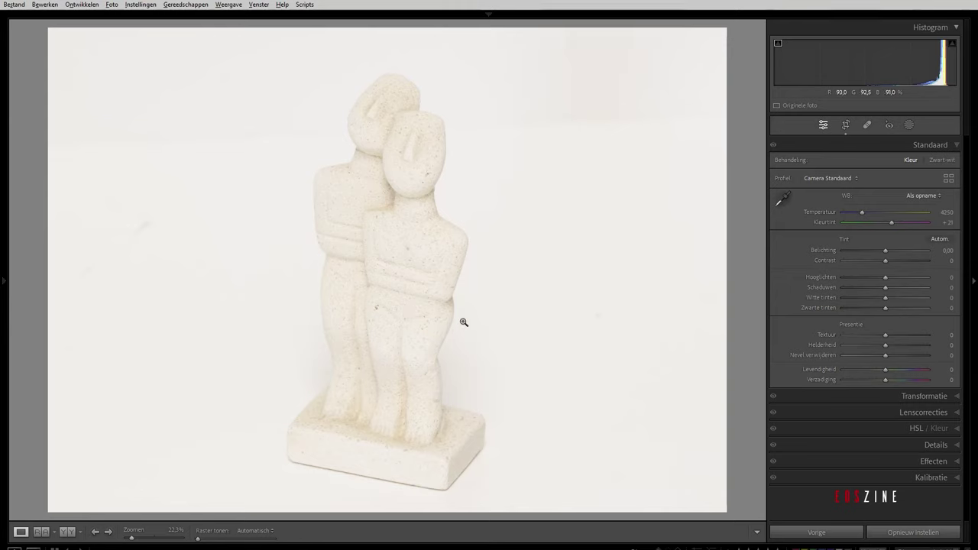
- Mask the stone figurine with Onderwerp selecteren (Select Subject) and expand the Maskers list
{"action": "left_click", "coordinate": [909, 125]}
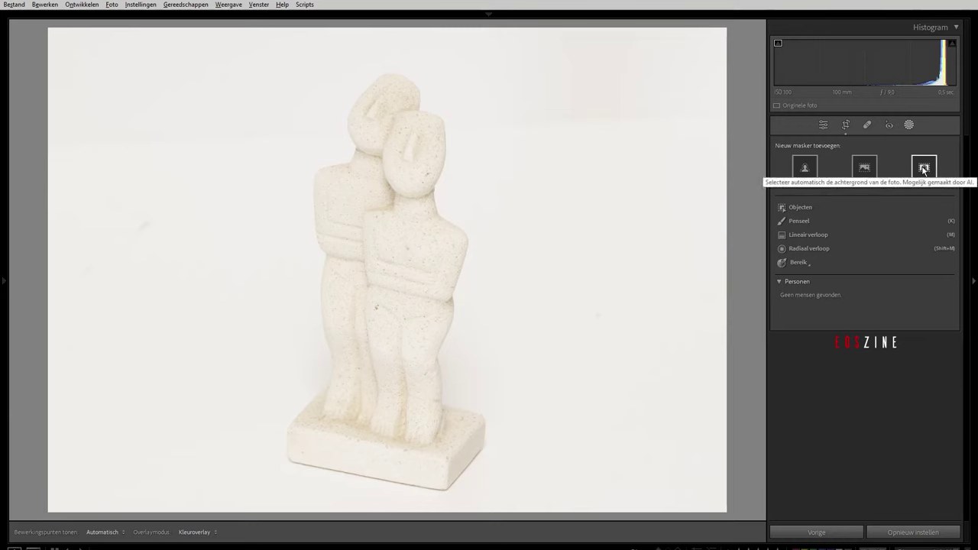
{"action": "left_click", "coordinate": [810, 169]}
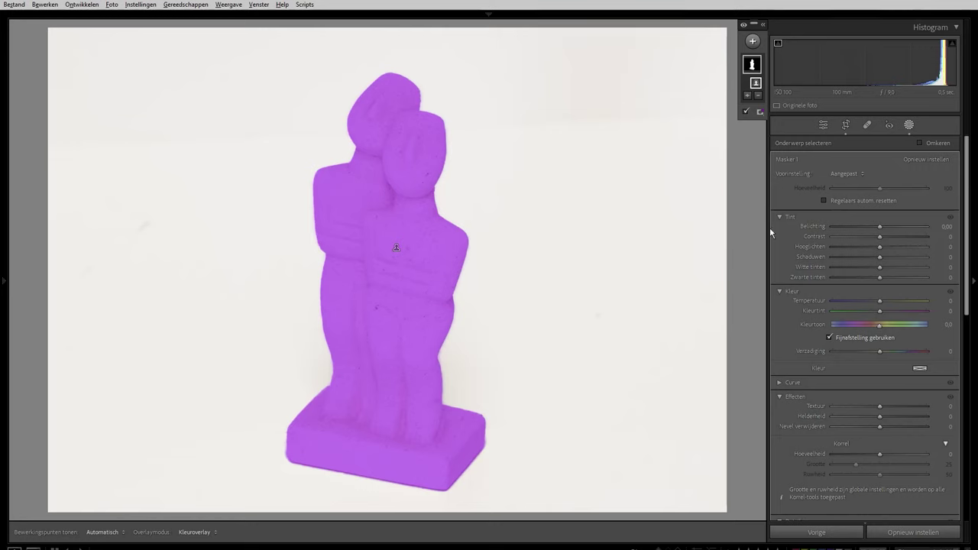
{"action": "mouse_move", "coordinate": [395, 247]}
{"action": "left_click", "coordinate": [762, 24]}
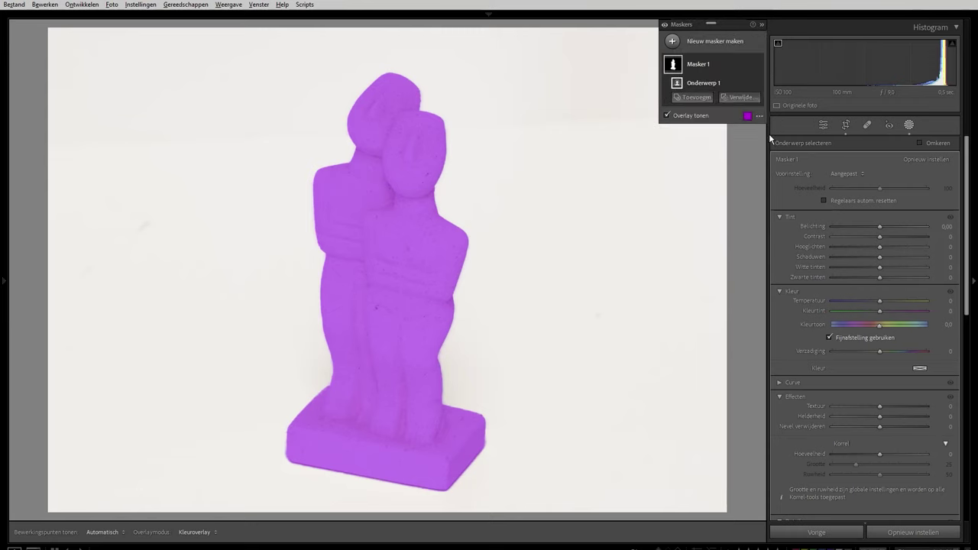
- Duplicate Masker 1 as an inverted copy so the figurine's backdrop is masked
{"action": "left_click", "coordinate": [747, 65]}
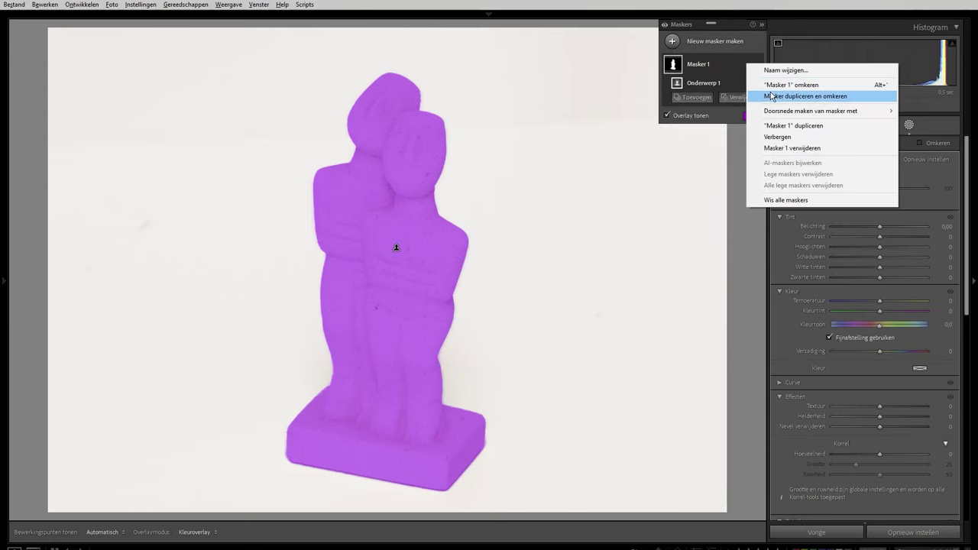
{"action": "left_click", "coordinate": [771, 97]}
{"action": "key", "text": "apostrophe"}
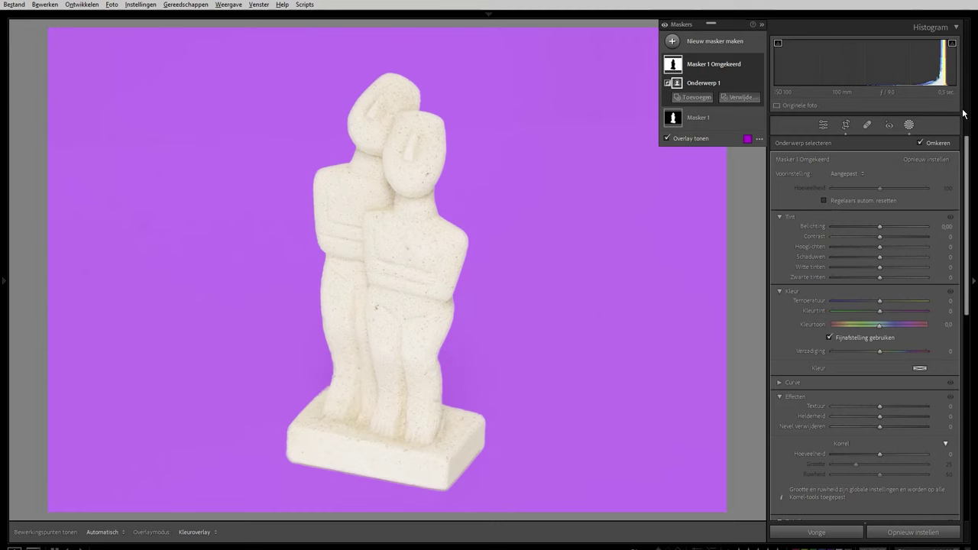
- Set the background mask's Belichting to +4,00, leaving Witte tinten reset at 0
{"action": "left_click_drag", "start_coordinate": [879, 226], "coordinate": [929, 231]}
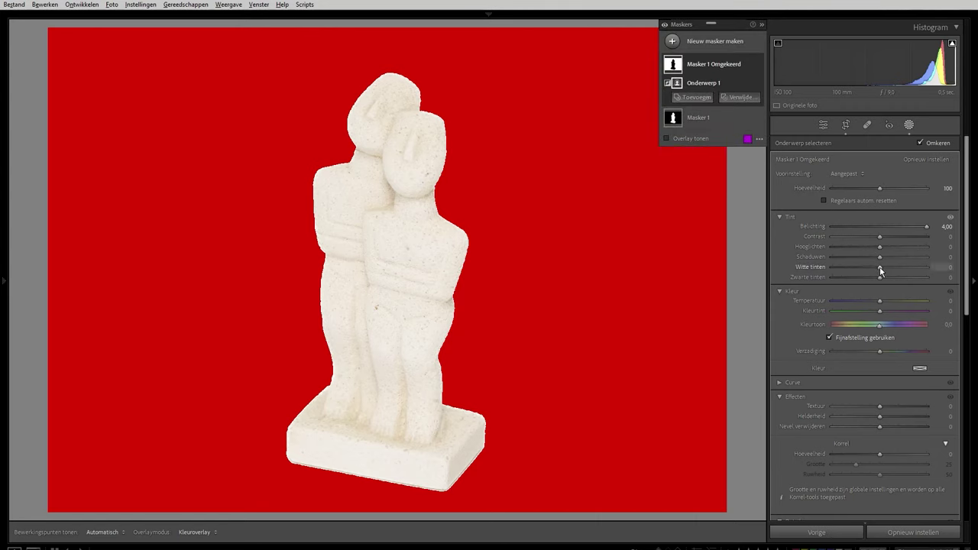
{"action": "left_click_drag", "start_coordinate": [880, 268], "coordinate": [916, 269]}
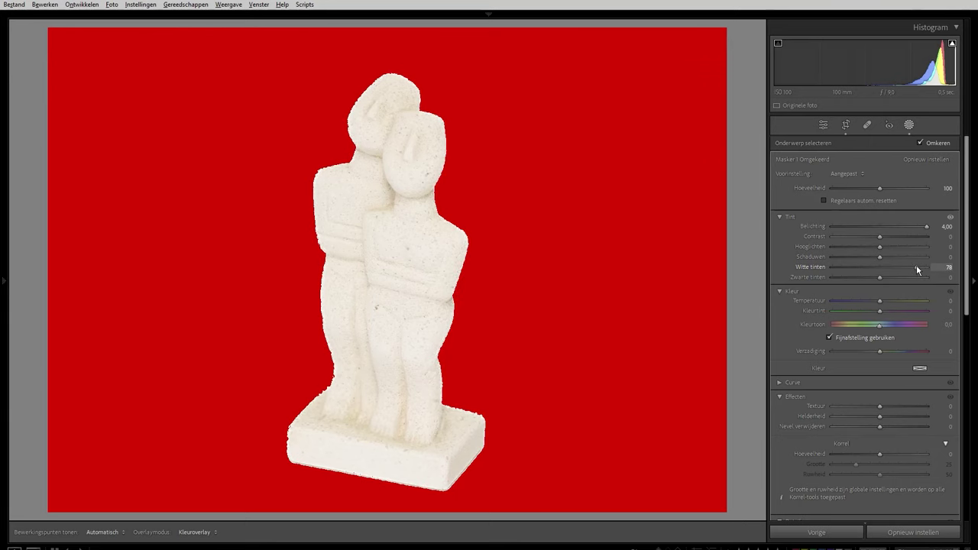
{"action": "double_click", "coordinate": [905, 269]}
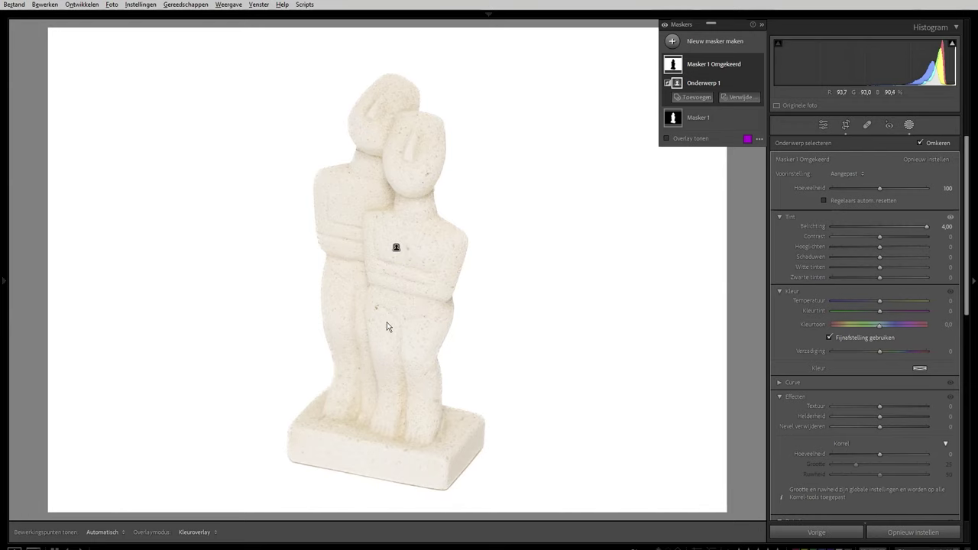
- Set the inverted background mask to exposure −4.00 and blacks −100
{"action": "mouse_move", "coordinate": [468, 237]}
{"action": "left_click", "coordinate": [876, 227]}
{"action": "left_click_drag", "start_coordinate": [873, 228], "coordinate": [825, 225]}
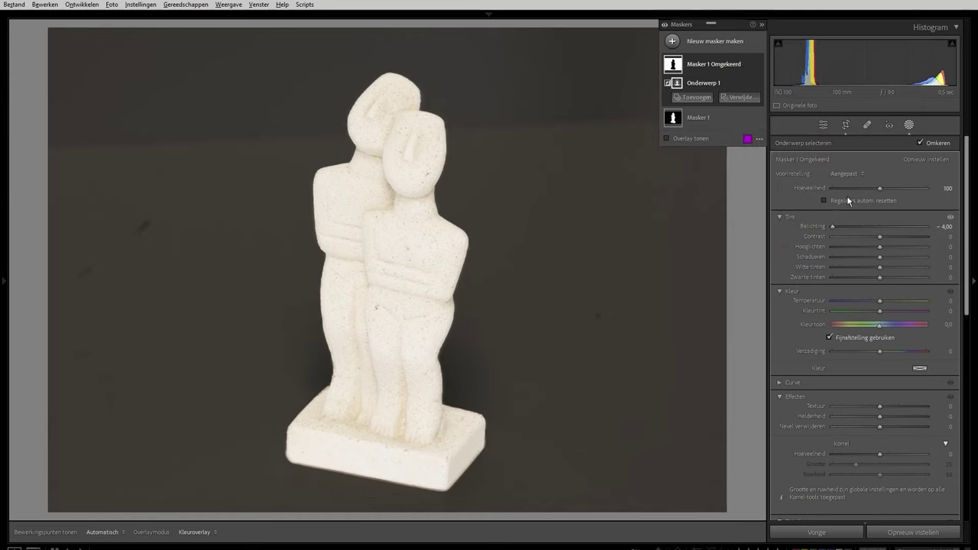
{"action": "left_click_drag", "start_coordinate": [878, 278], "coordinate": [828, 279]}
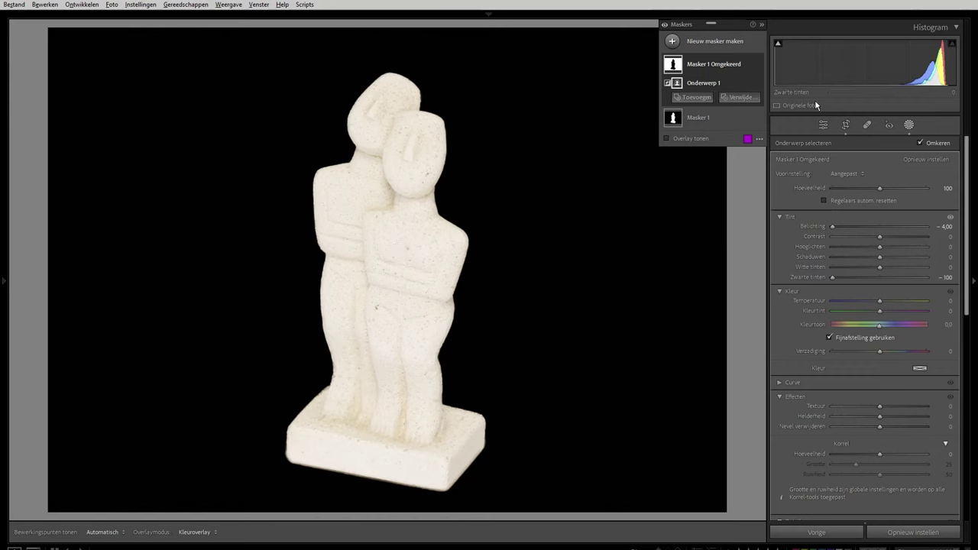
{"action": "left_click", "coordinate": [824, 127]}
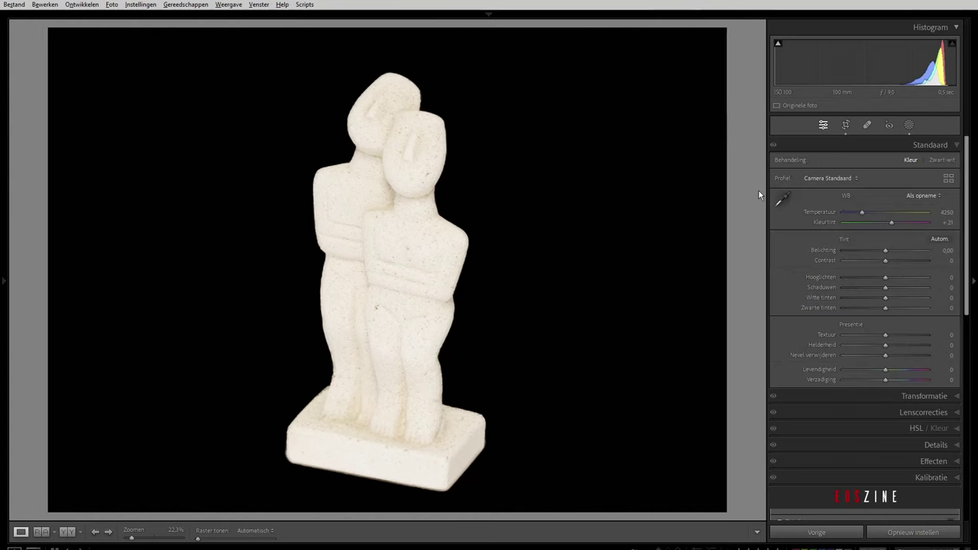
{"action": "right_click", "coordinate": [745, 146]}
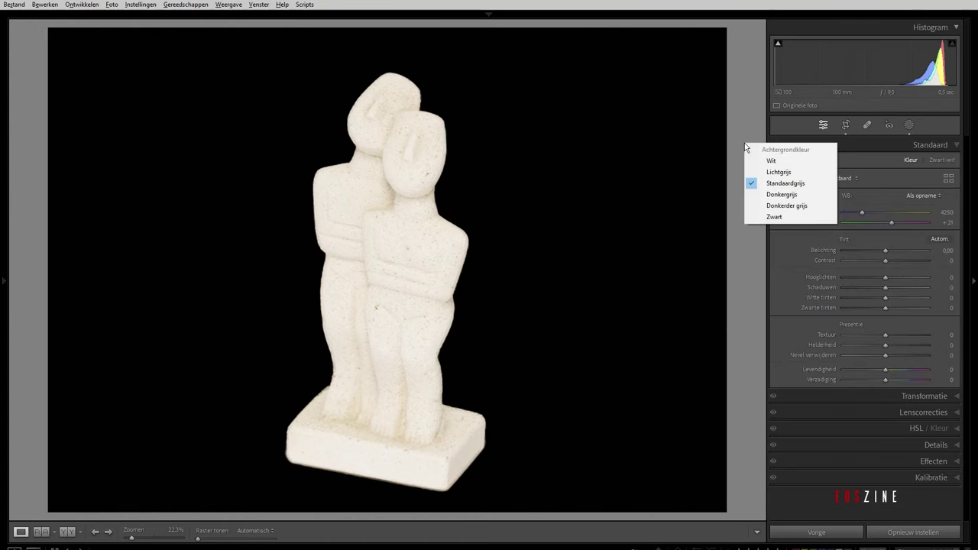
{"action": "left_click", "coordinate": [768, 217]}
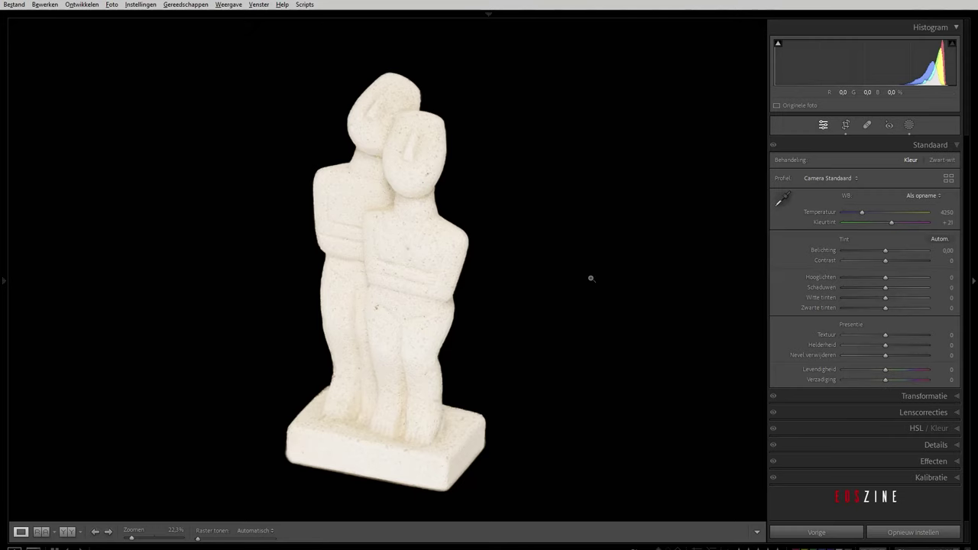
{"action": "right_click", "coordinate": [749, 196]}
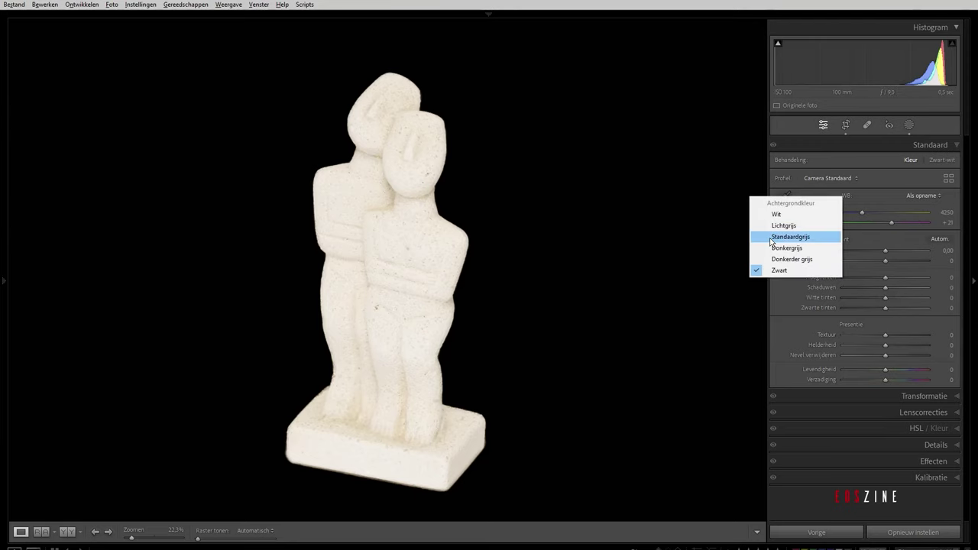
{"action": "left_click", "coordinate": [772, 239]}
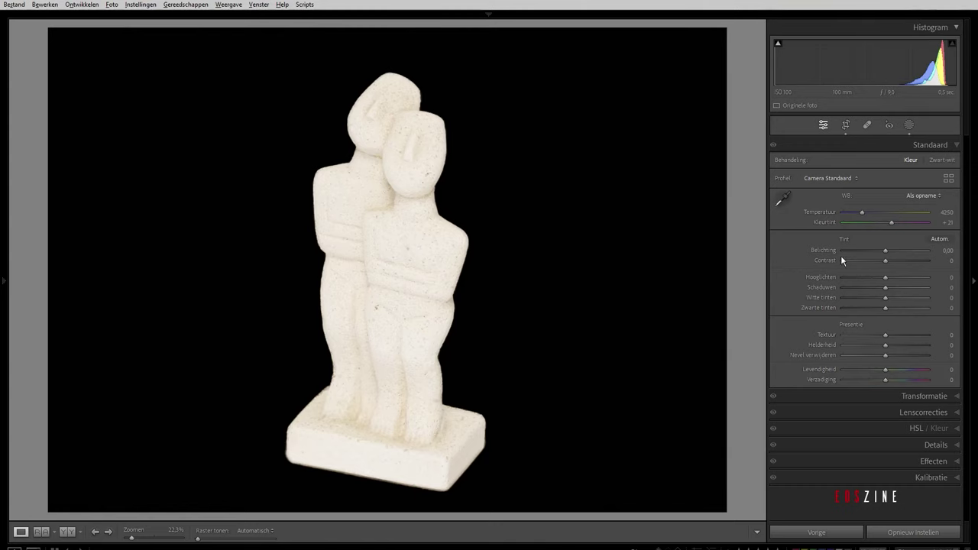
- Raise clarity on the statue's Masker 1 to 69
{"action": "left_click", "coordinate": [908, 124]}
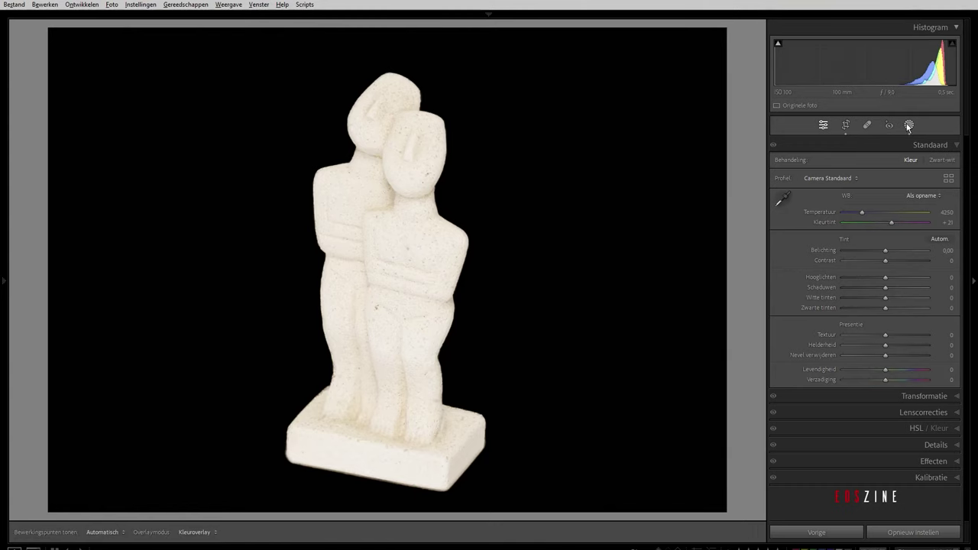
{"action": "left_click", "coordinate": [706, 89]}
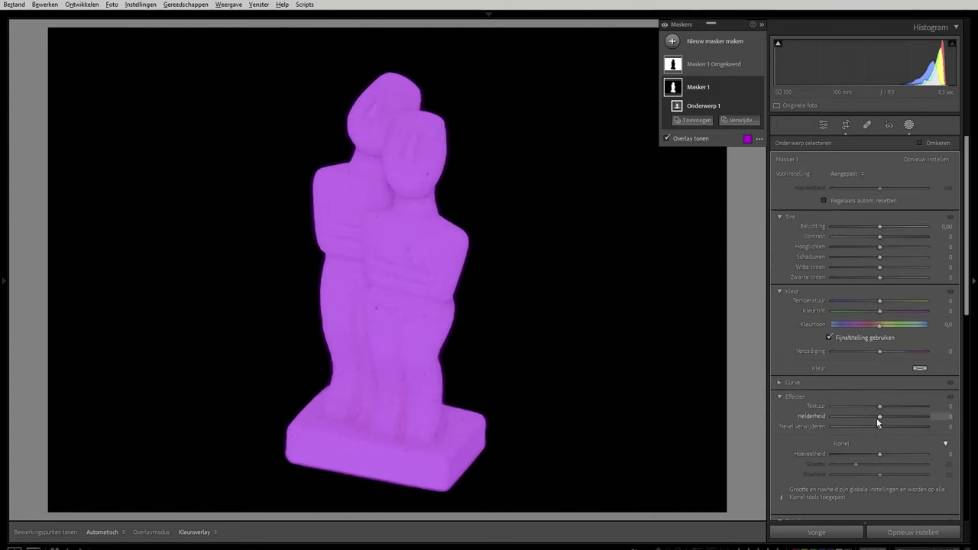
{"action": "left_click", "coordinate": [879, 416]}
{"action": "mouse_move", "coordinate": [892, 414]}
{"action": "left_mouse_down"}
{"action": "mouse_move", "coordinate": [909, 417]}
{"action": "mouse_move", "coordinate": [895, 410]}
{"action": "left_mouse_up"}
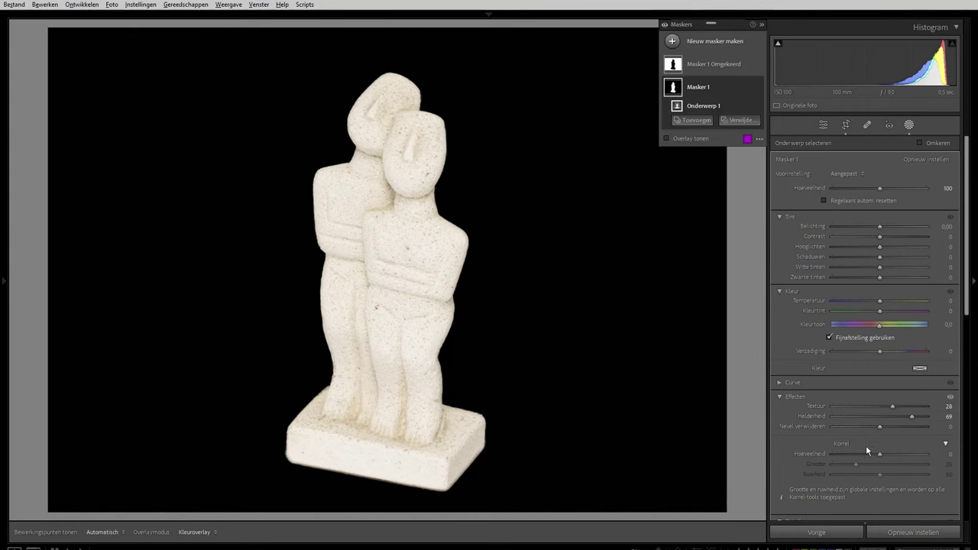
- Try haze removal on the statue, reset it to zero, and view the unedited original
{"action": "left_click_drag", "start_coordinate": [881, 427], "coordinate": [893, 429]}
{"action": "double_click", "coordinate": [893, 427]}
{"action": "key", "text": "backslash"}
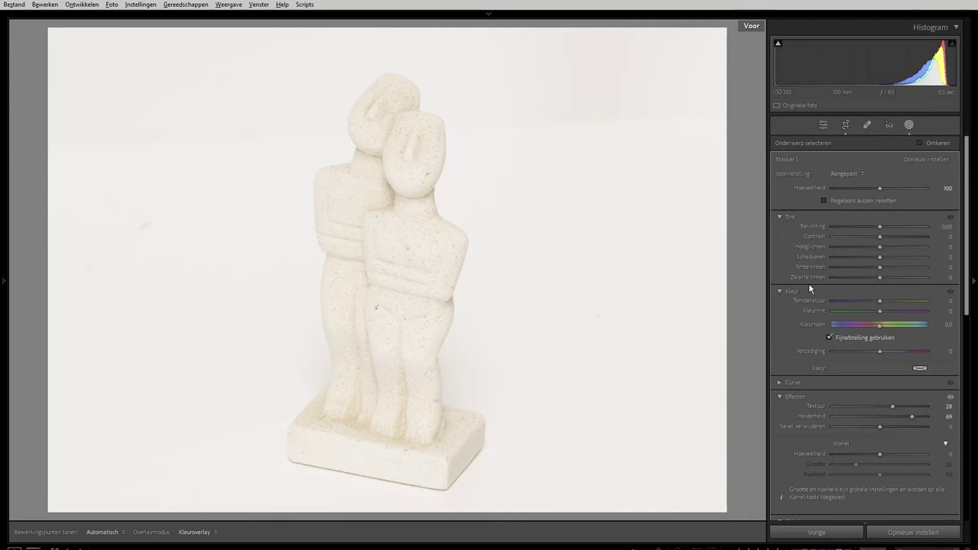
- Return from the Before view to the edited statue
{"action": "key", "text": "backslash"}
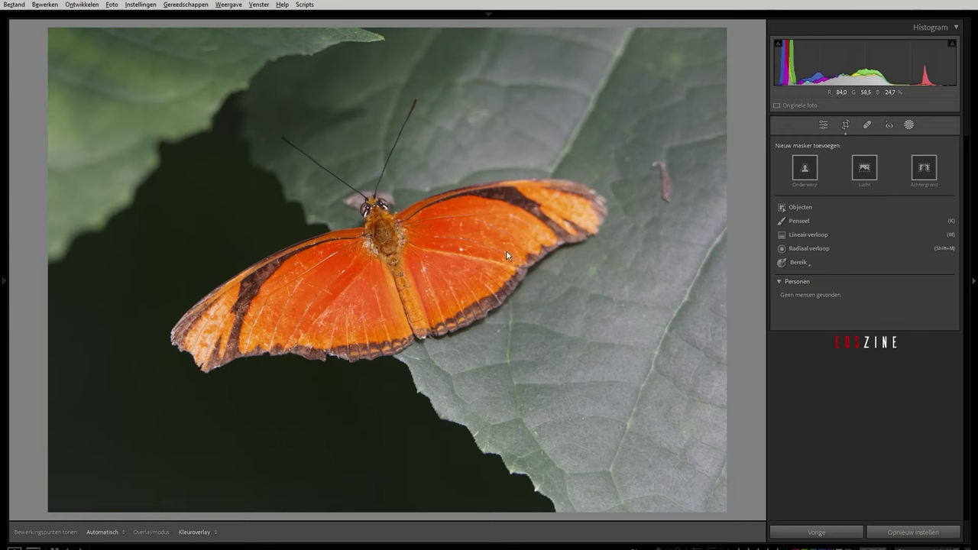
- Paint an Objecten brush stroke around the butterfly's wings and body with an enlarged brush
{"action": "left_click", "coordinate": [798, 208]}
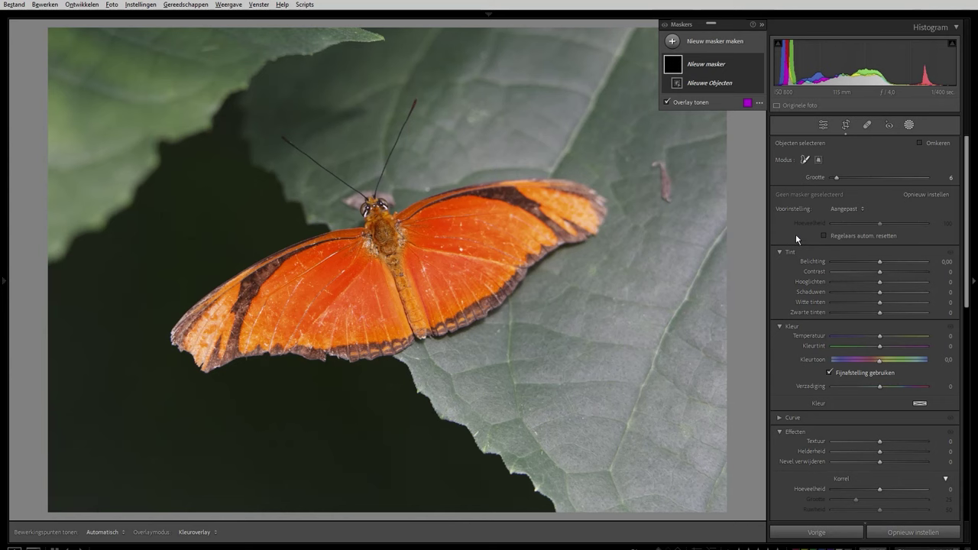
{"action": "left_click", "coordinate": [805, 160]}
{"action": "scroll", "coordinate": [430, 229], "scroll_direction": "up", "scroll_amount": 4}
{"action": "mouse_move", "coordinate": [407, 221]}
{"action": "left_mouse_down"}
{"action": "mouse_move", "coordinate": [429, 203]}
{"action": "mouse_move", "coordinate": [499, 188]}
{"action": "mouse_move", "coordinate": [576, 190]}
{"action": "mouse_move", "coordinate": [598, 218]}
{"action": "mouse_move", "coordinate": [548, 245]}
{"action": "mouse_move", "coordinate": [451, 334]}
{"action": "mouse_move", "coordinate": [216, 372]}
{"action": "mouse_move", "coordinate": [178, 350]}
{"action": "mouse_move", "coordinate": [183, 327]}
{"action": "mouse_move", "coordinate": [226, 293]}
{"action": "mouse_move", "coordinate": [335, 244]}
{"action": "mouse_move", "coordinate": [264, 252]}
{"action": "mouse_move", "coordinate": [360, 225]}
{"action": "mouse_move", "coordinate": [366, 203]}
{"action": "mouse_move", "coordinate": [394, 220]}
{"action": "left_mouse_up"}
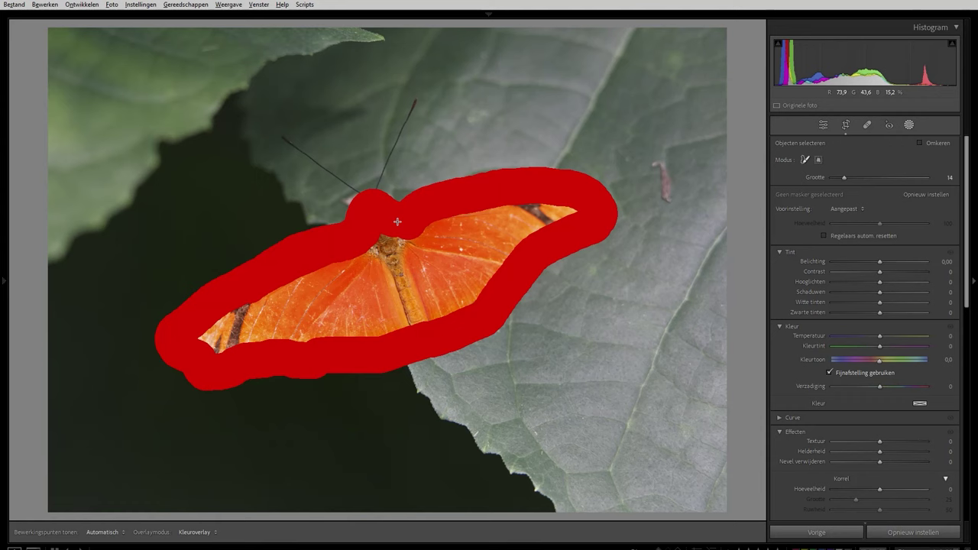
{"action": "left_click_drag", "start_coordinate": [397, 222], "coordinate": [398, 226]}
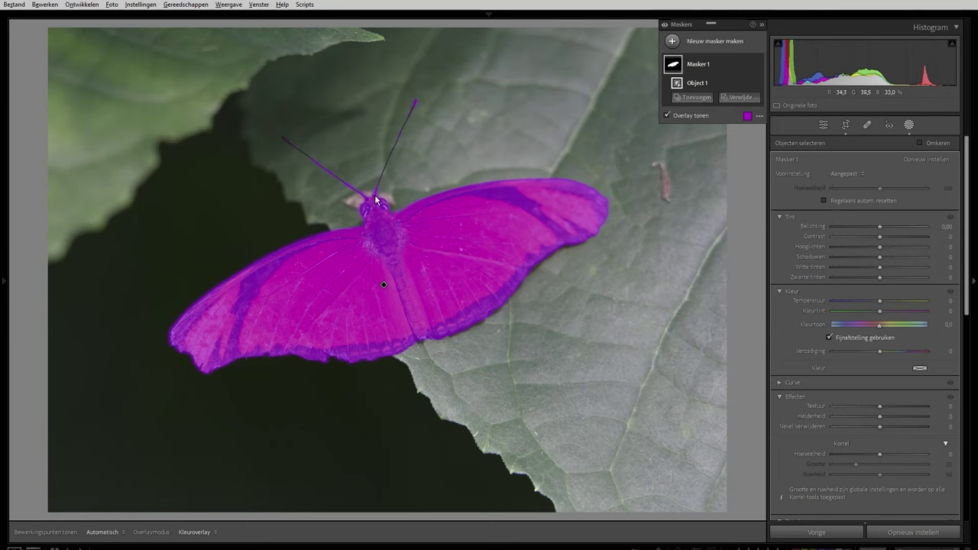
- Add the butterfly's right antenna to the mask as an object selection
{"action": "left_click", "coordinate": [701, 99]}
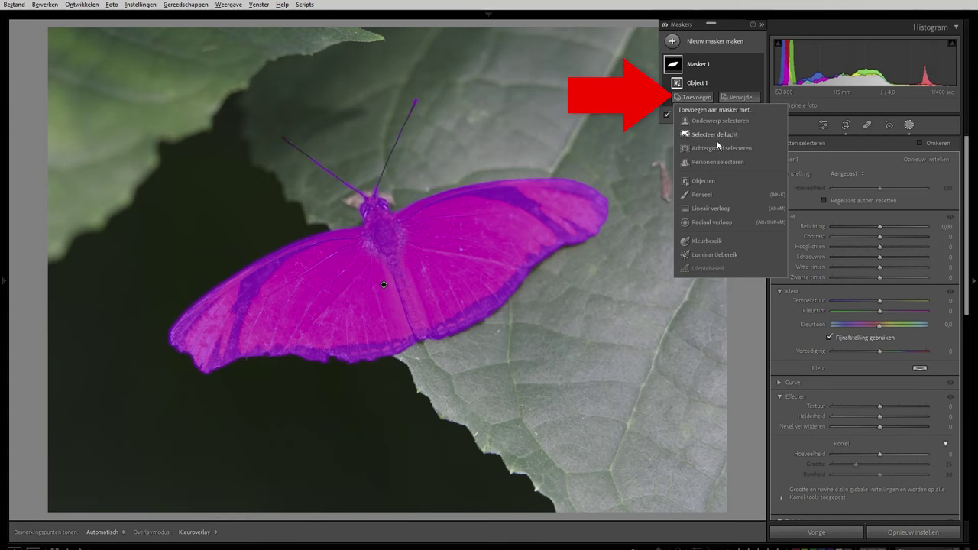
{"action": "left_click", "coordinate": [703, 182]}
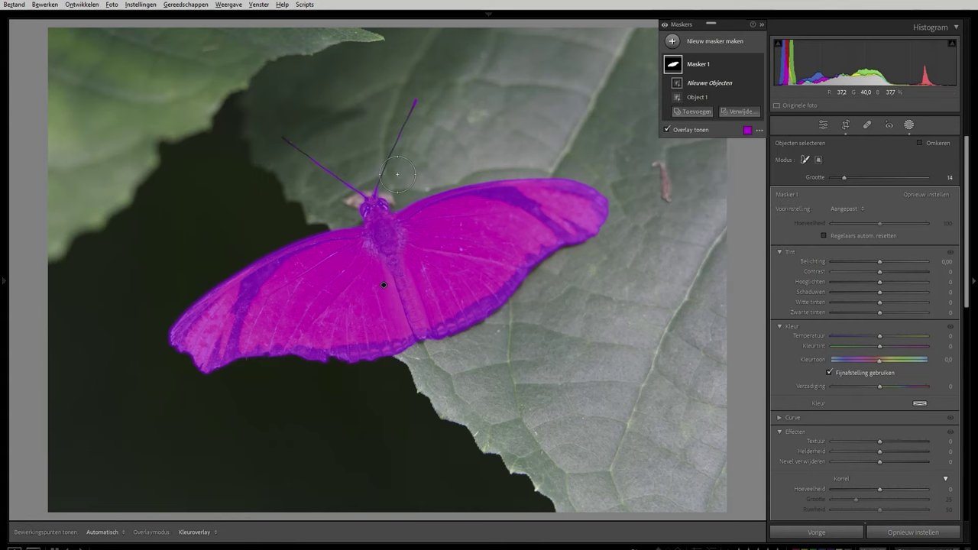
{"action": "scroll", "coordinate": [390, 171], "scroll_direction": "down", "scroll_amount": 3}
{"action": "left_click_drag", "start_coordinate": [388, 163], "coordinate": [412, 102]}
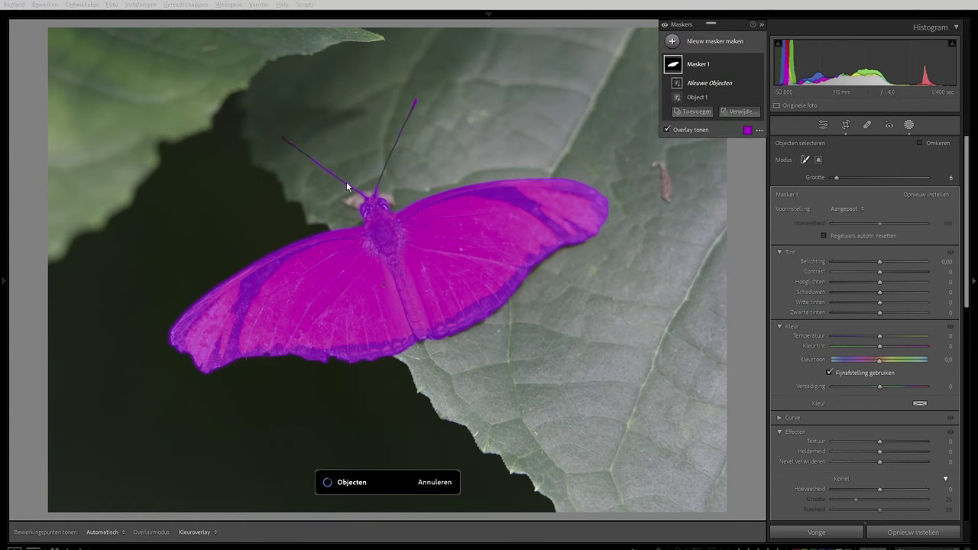
- Add the left antenna to the mask as another object selection
{"action": "left_click", "coordinate": [694, 112]}
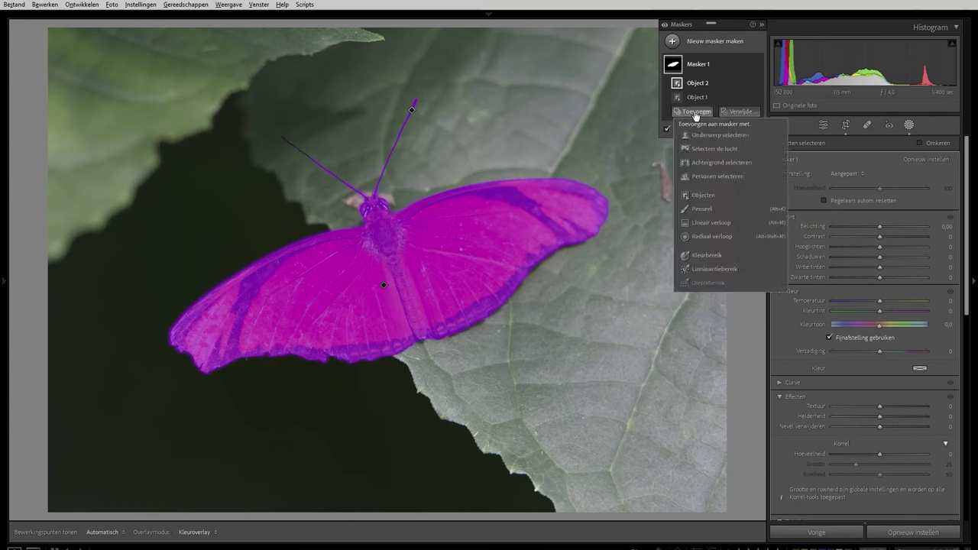
{"action": "left_click", "coordinate": [700, 195]}
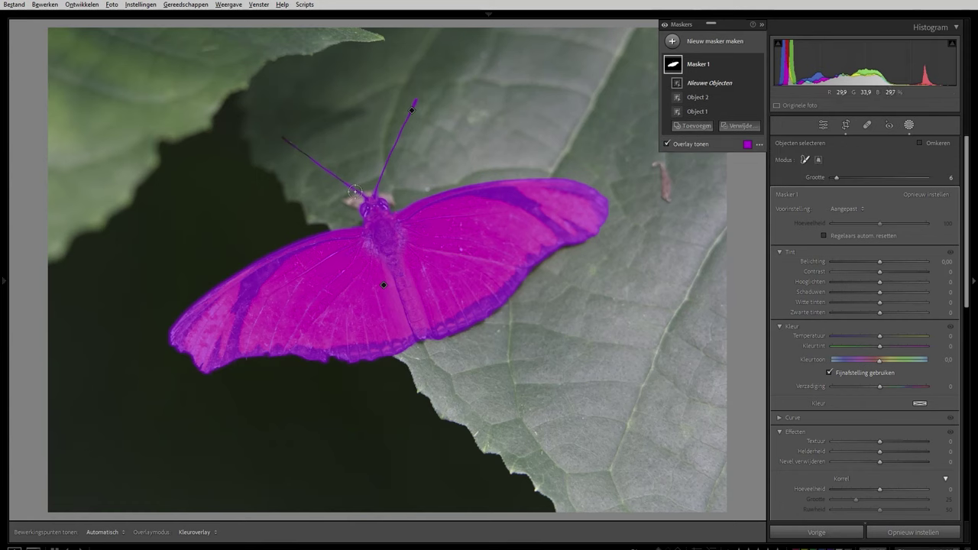
{"action": "left_click_drag", "start_coordinate": [355, 191], "coordinate": [282, 140]}
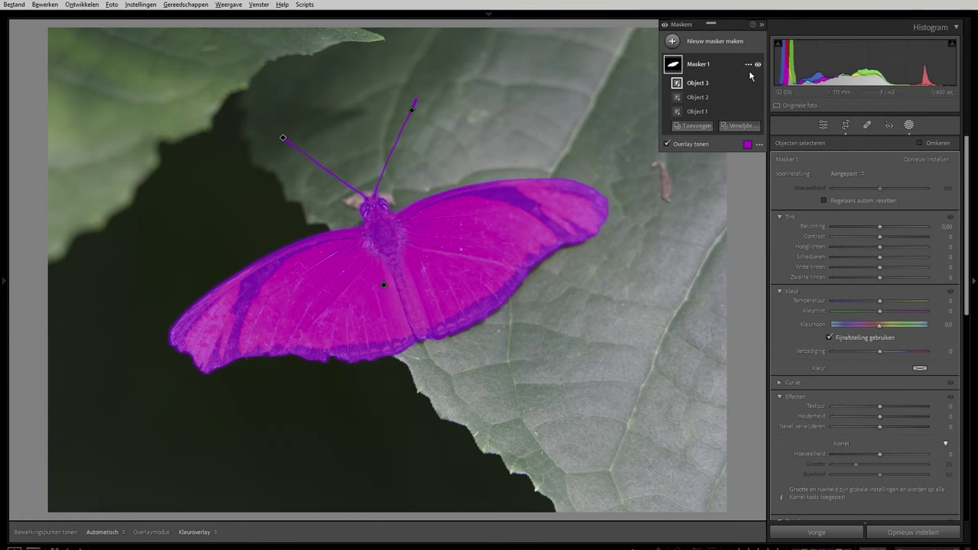
- Create an inverted copy of the butterfly mask with exposure lowered to −4
{"action": "mouse_move", "coordinate": [710, 64]}
{"action": "left_click", "coordinate": [749, 67]}
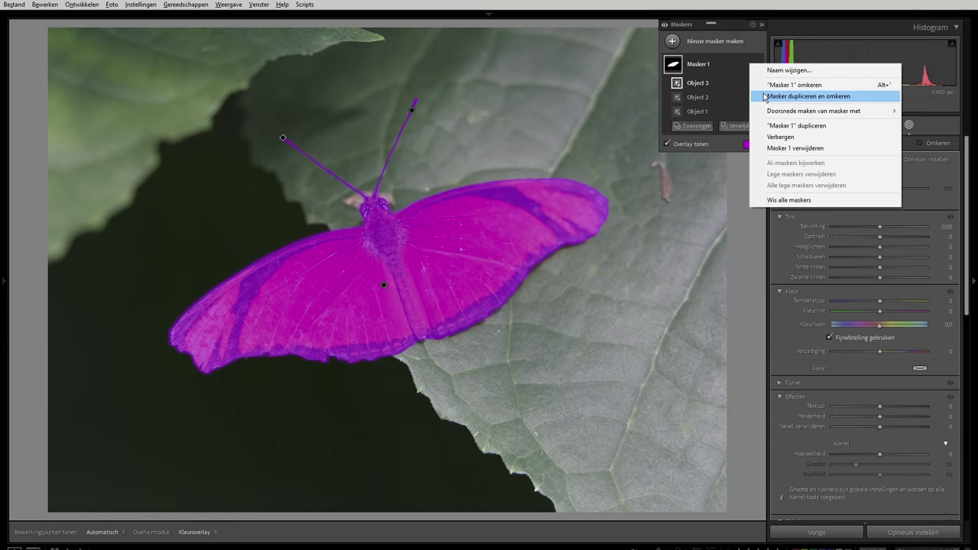
{"action": "left_click", "coordinate": [762, 92]}
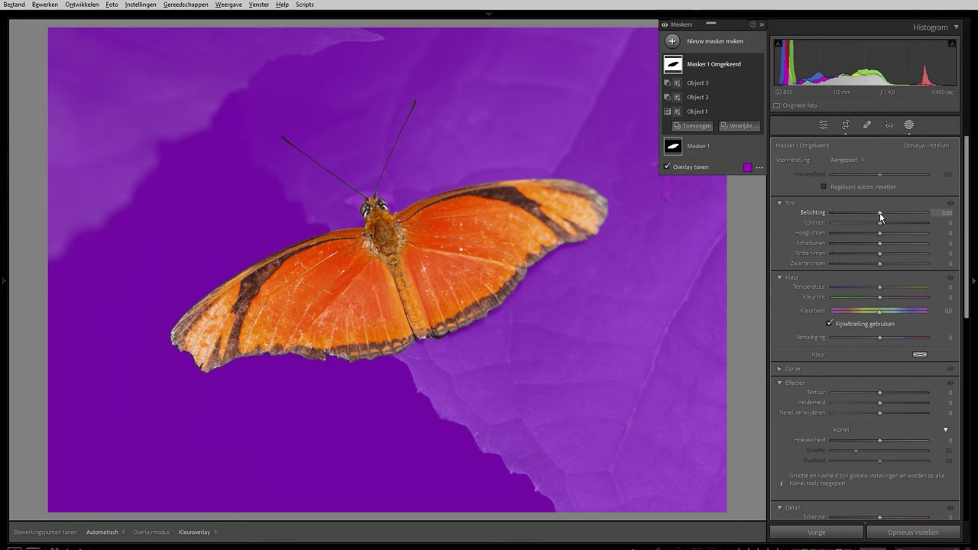
{"action": "left_click_drag", "start_coordinate": [880, 214], "coordinate": [829, 214]}
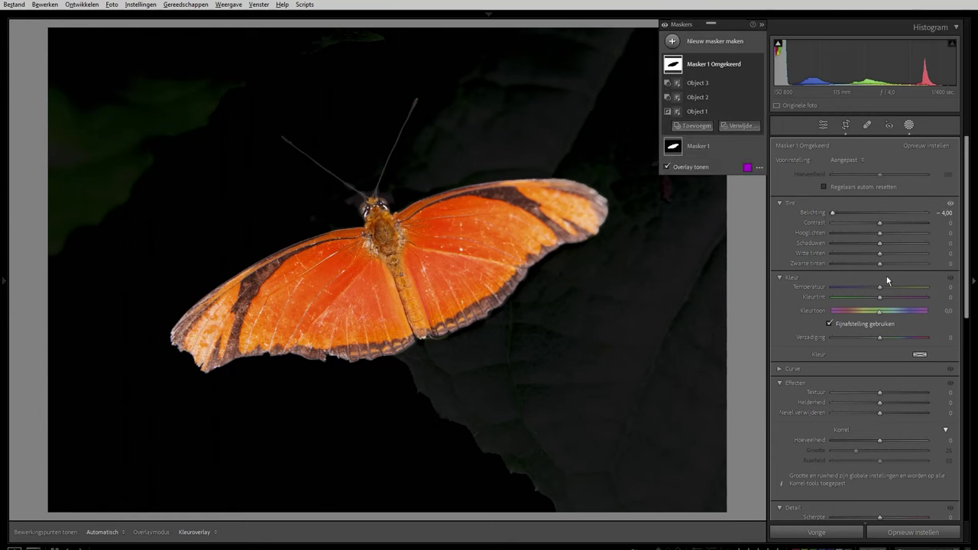
- Set the copy's blacks to −100 and, after checking clipping, exposure to +4
{"action": "left_click_drag", "start_coordinate": [880, 265], "coordinate": [804, 263]}
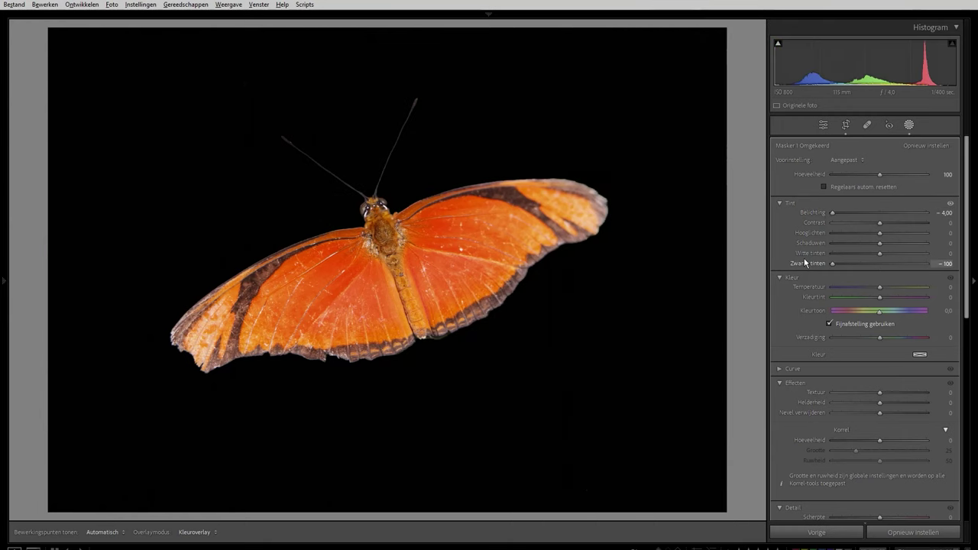
{"action": "key", "text": "j"}
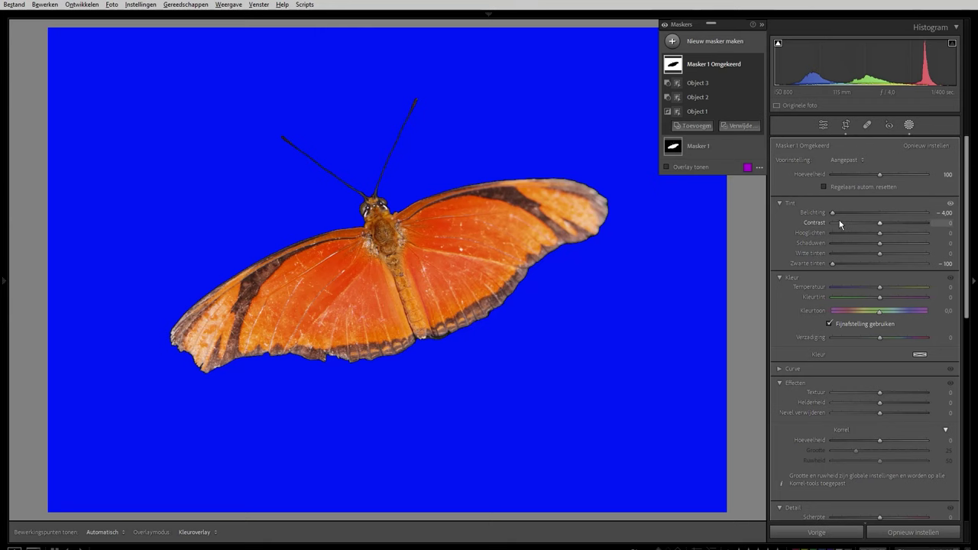
{"action": "left_click_drag", "start_coordinate": [832, 212], "coordinate": [935, 220]}
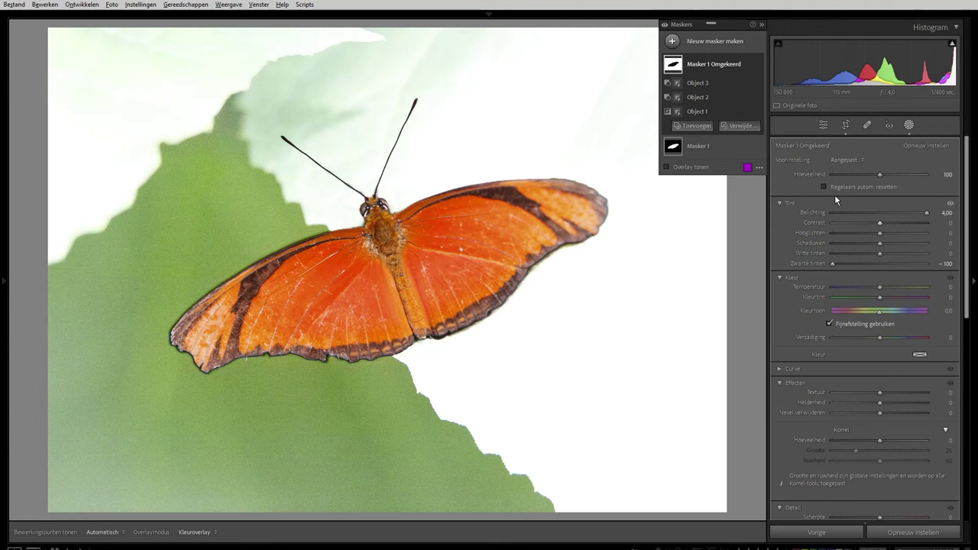
- Reset the background's blacks, raise whites to 100, and leave contrast at zero
{"action": "left_click", "coordinate": [927, 214]}
{"action": "double_click", "coordinate": [832, 263]}
{"action": "left_click_drag", "start_coordinate": [879, 253], "coordinate": [964, 258]}
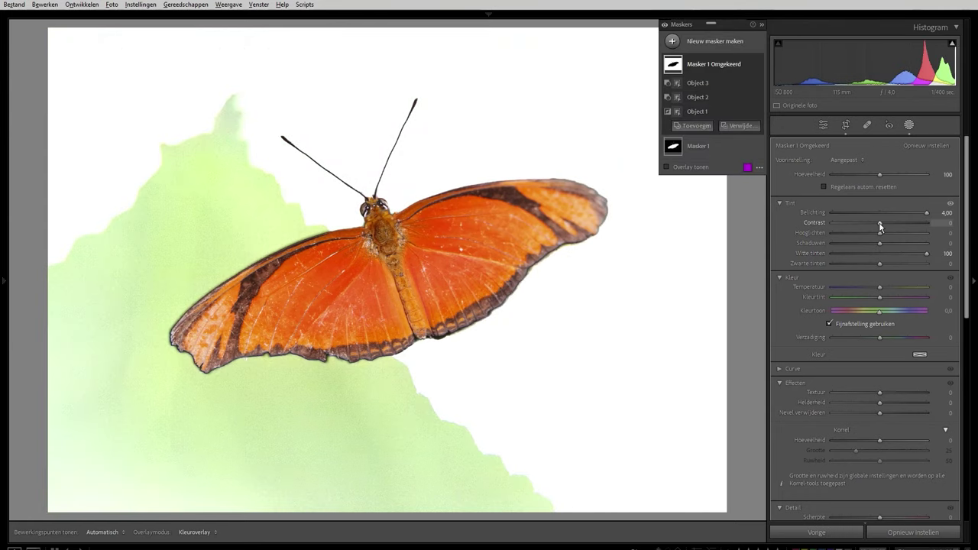
{"action": "left_click_drag", "start_coordinate": [879, 222], "coordinate": [890, 224]}
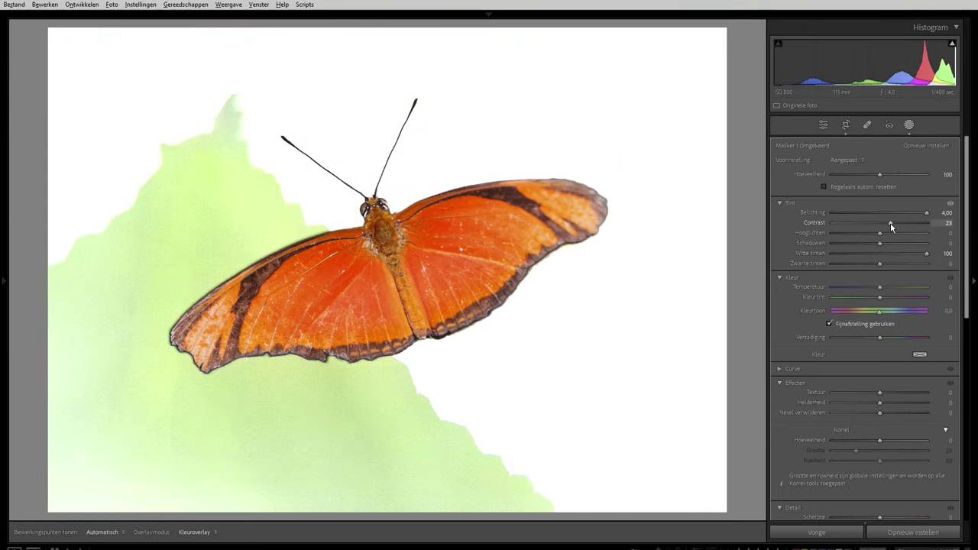
{"action": "double_click", "coordinate": [890, 223]}
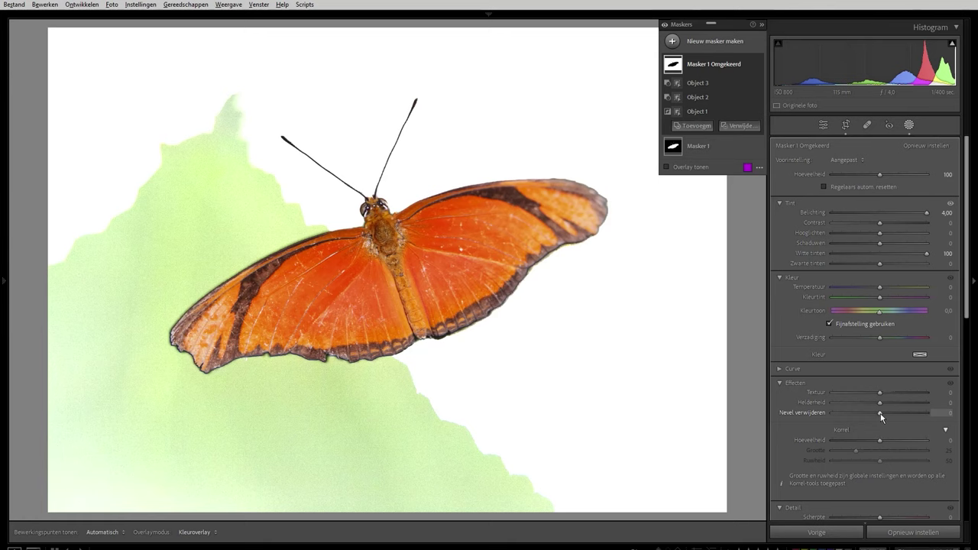
- Set the background's haze removal to −100 and compare against the original photo
{"action": "mouse_move", "coordinate": [880, 413]}
{"action": "left_mouse_down"}
{"action": "mouse_move", "coordinate": [903, 415]}
{"action": "mouse_move", "coordinate": [814, 414]}
{"action": "left_mouse_up"}
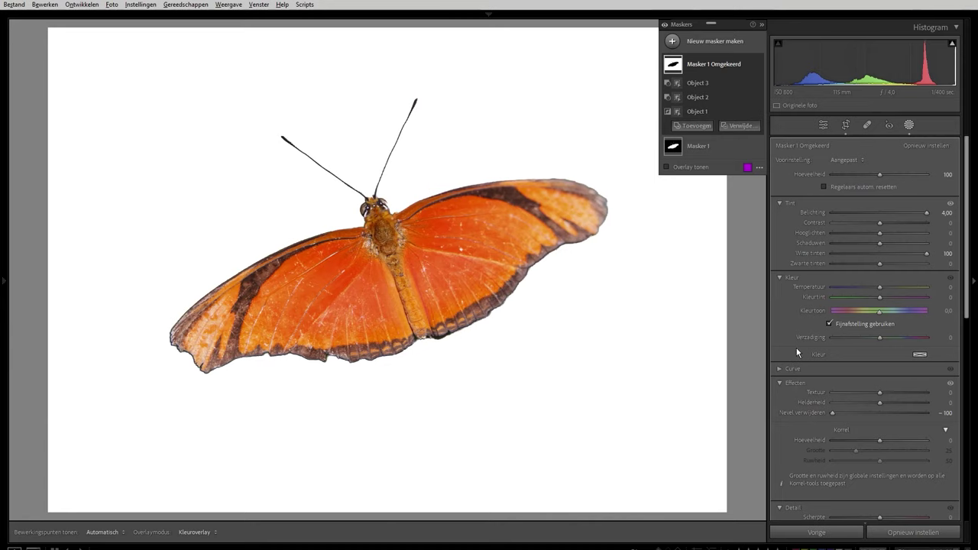
{"action": "key", "text": "backslash"}
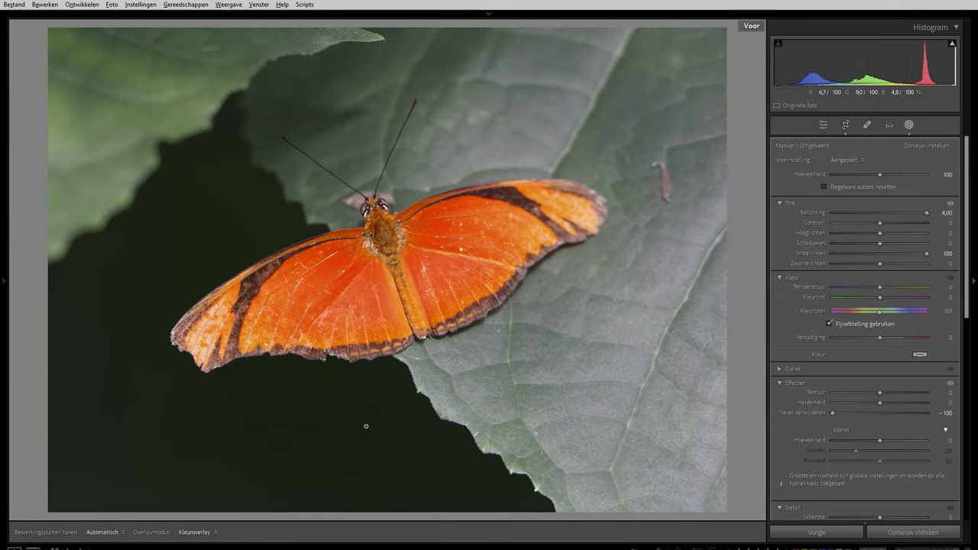
{"action": "key", "text": "backslash"}
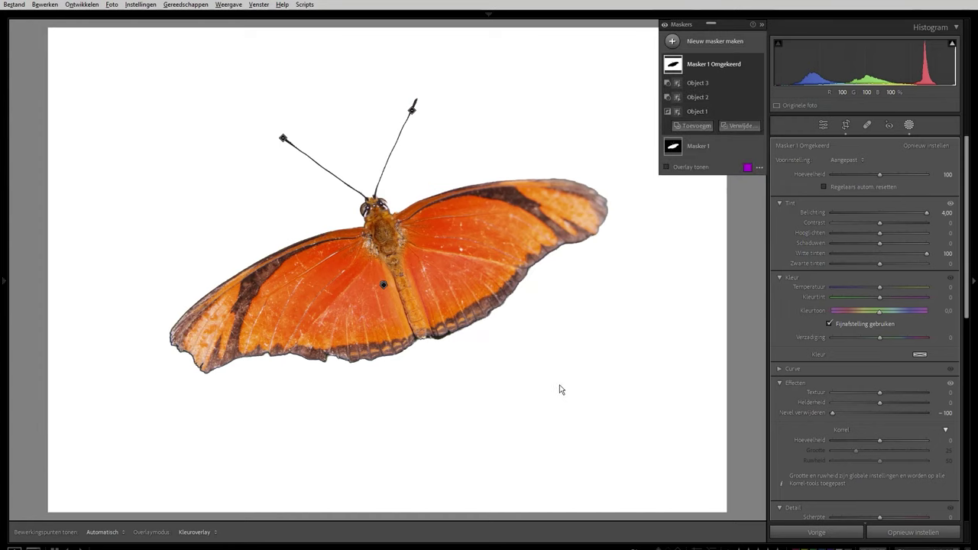